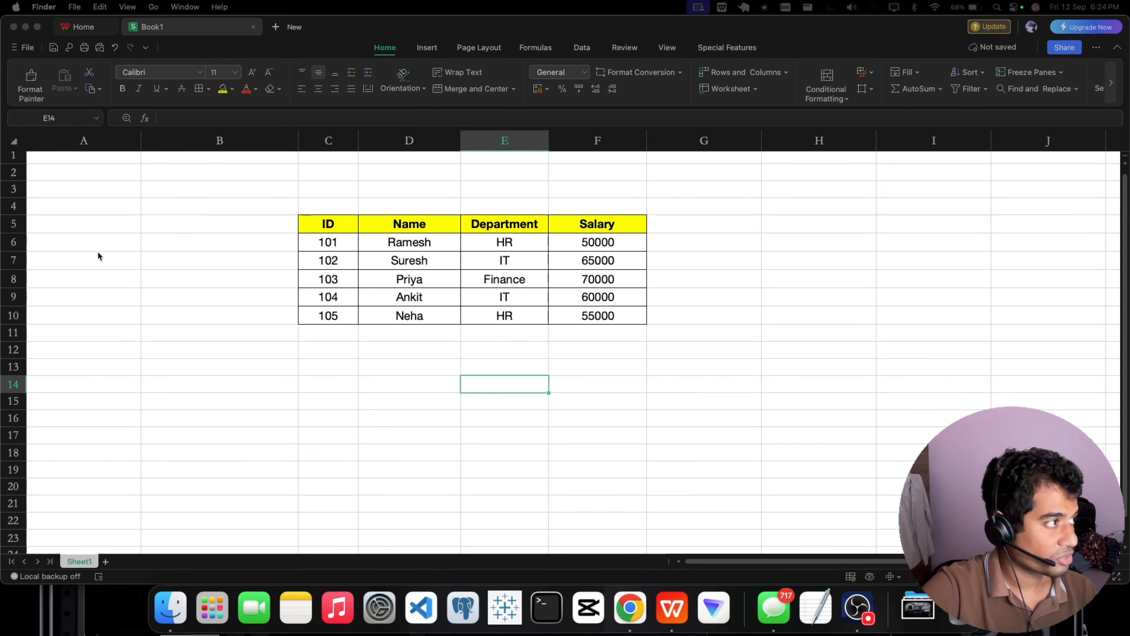
Step: Enter a lone equals sign in cell B13 below the employee table and right-align it
left_click(83, 39)
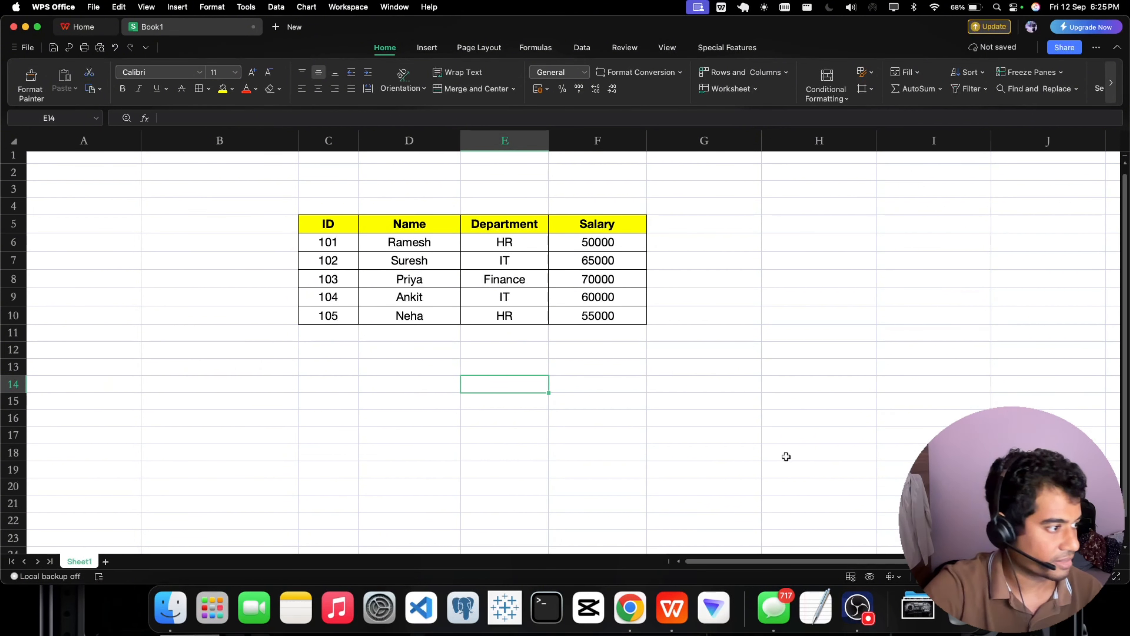
left_click(121, 367)
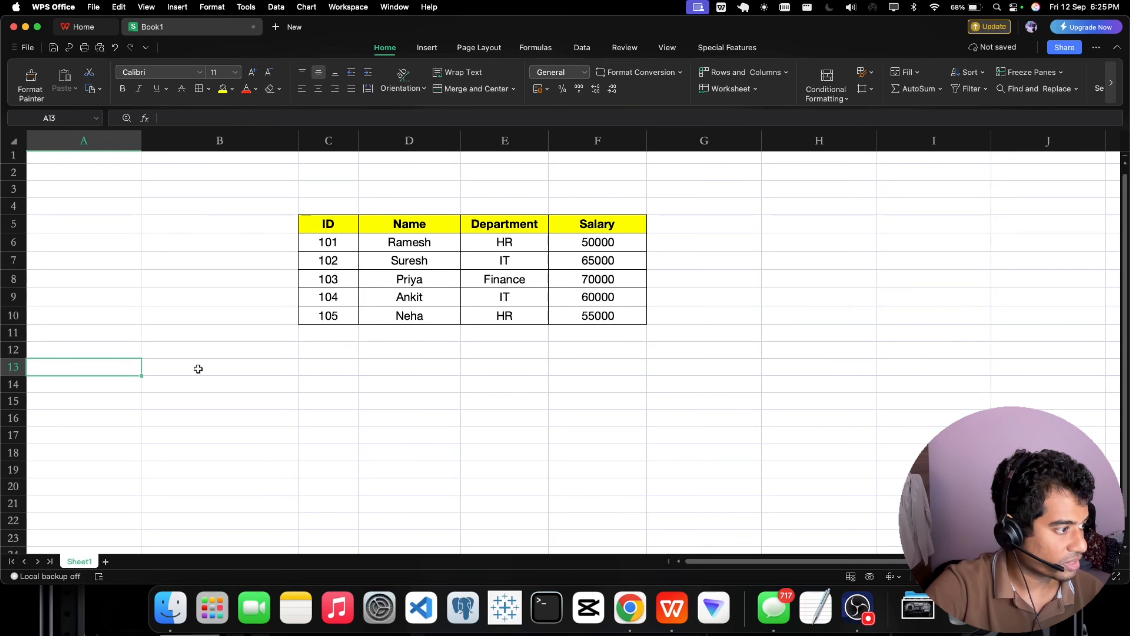
double_click(185, 365)
type("=")
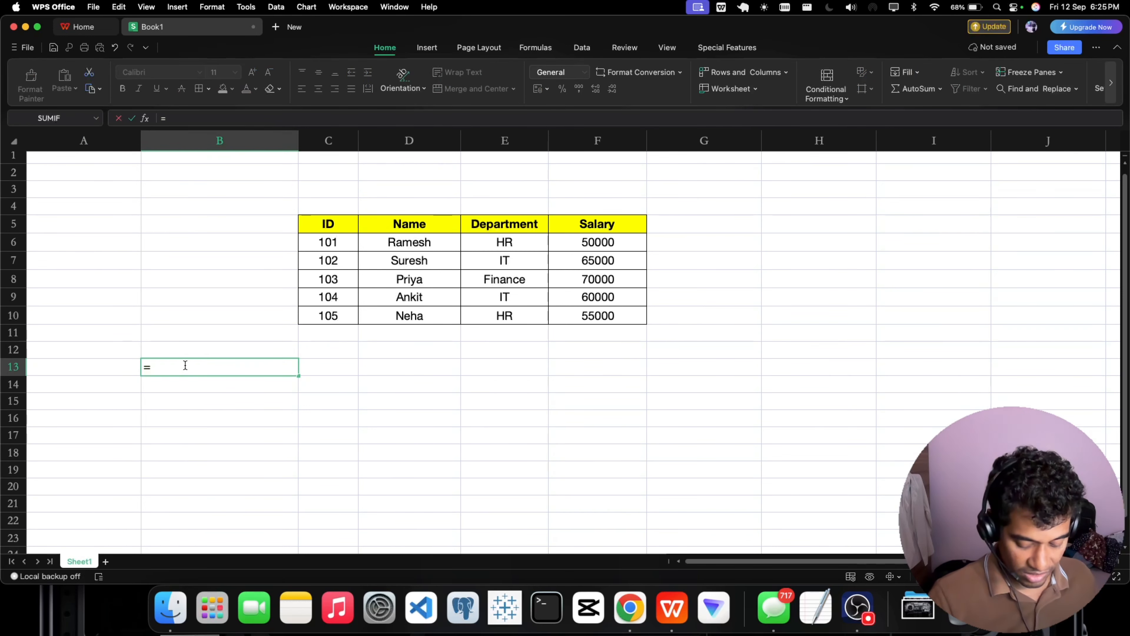
key("Return")
left_click(311, 366)
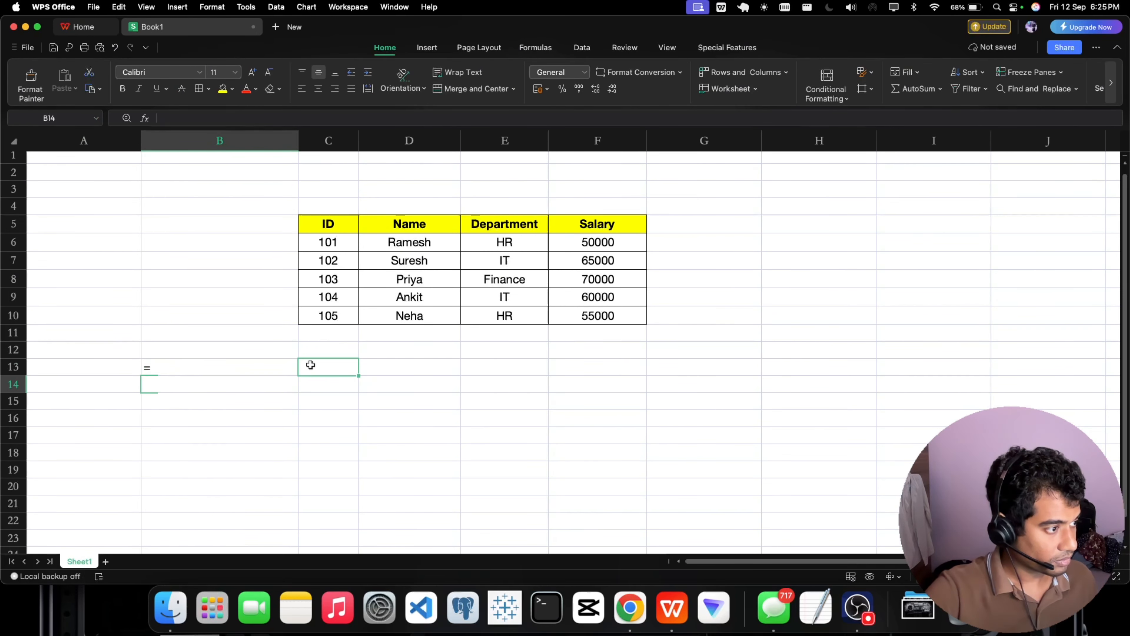
left_click(285, 365)
left_click(335, 88)
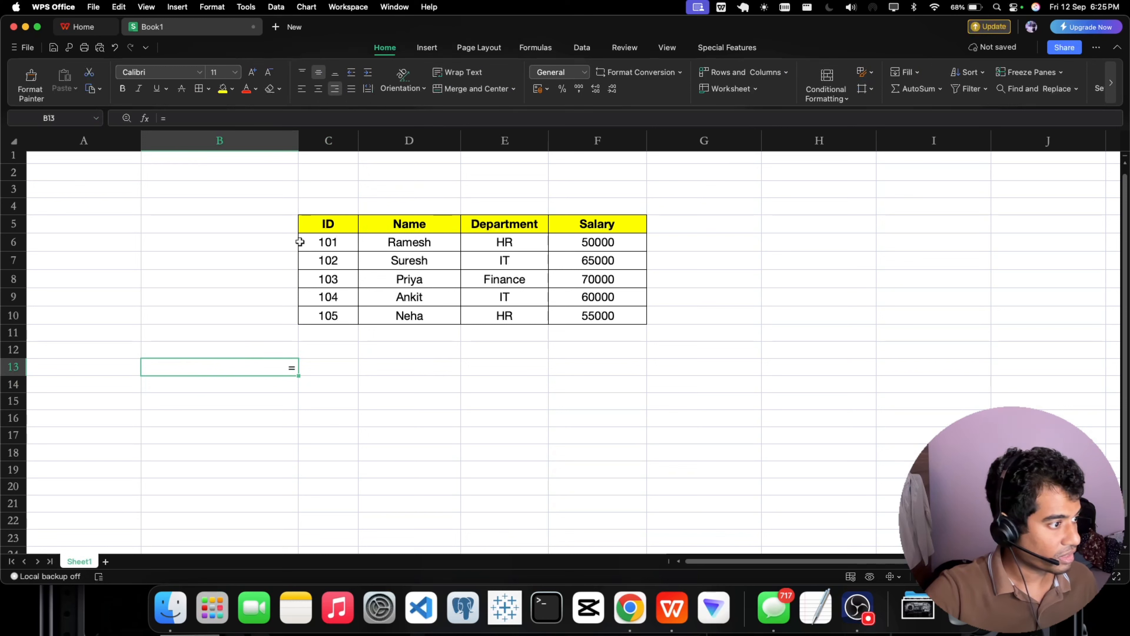
Step: Begin the function syntax as plain text in cell C13 with "XLOOKUP("
double_click(318, 369)
key("Caps_Lock")
type("XL")
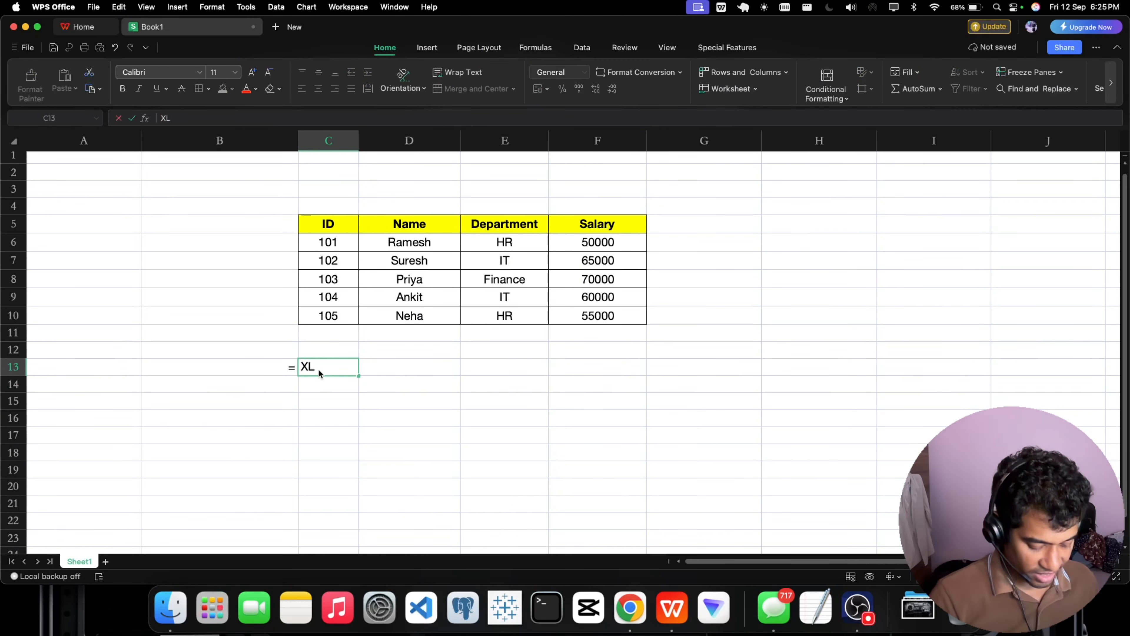
type("OOKUP(")
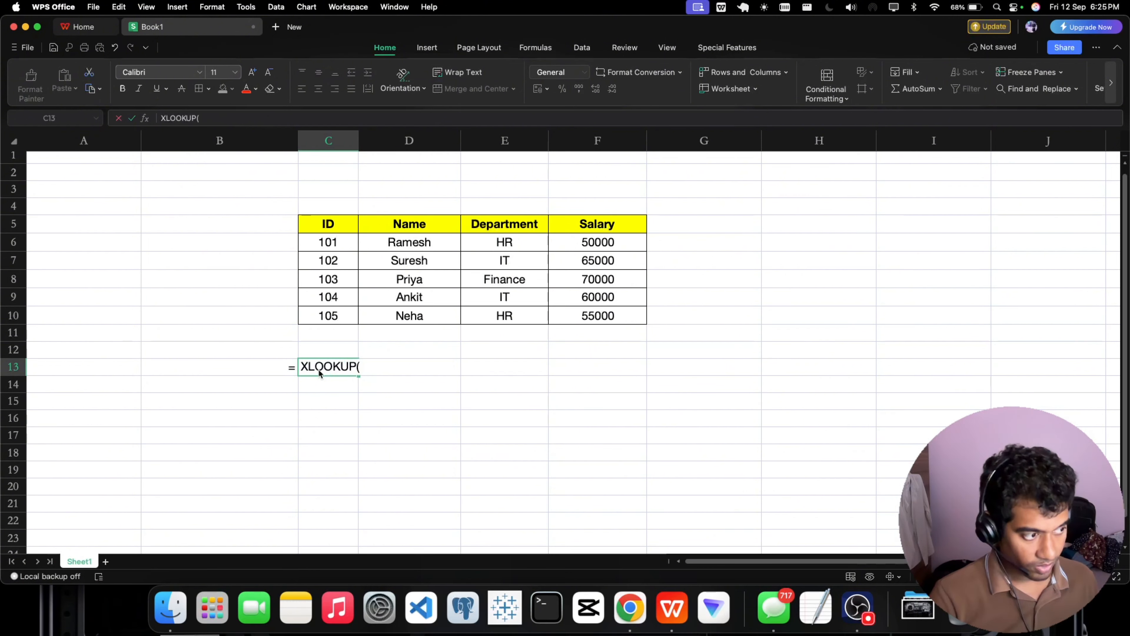
key("Caps_Lock")
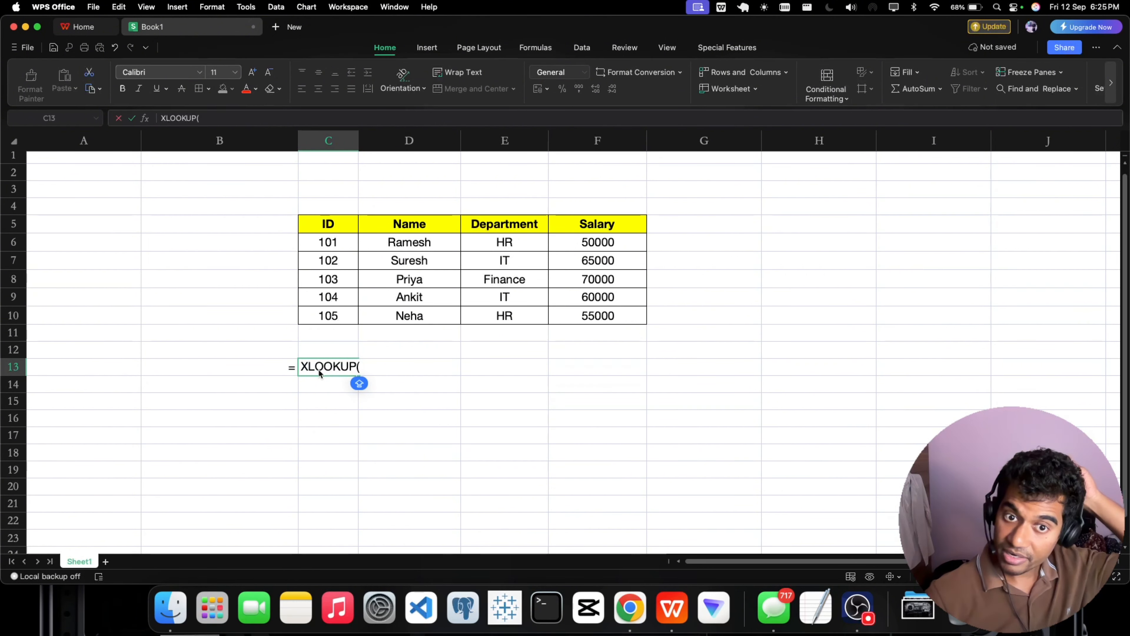
type("LOOK")
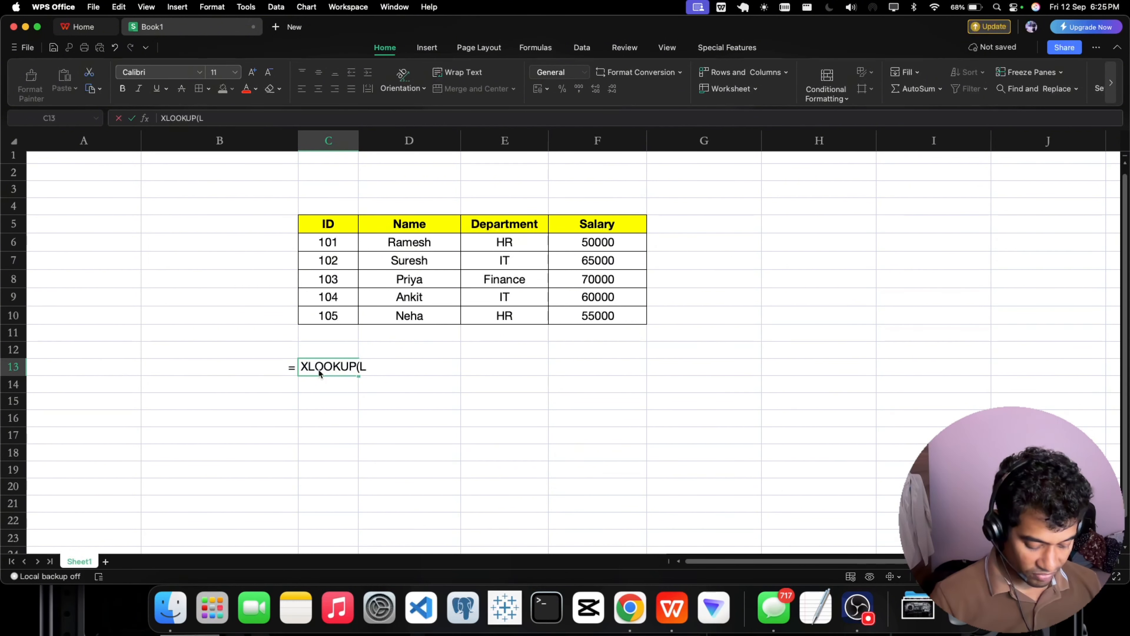
key("Caps_Lock")
key("BackSpace")
key("BackSpace")
key("BackSpace")
key("BackSpace")
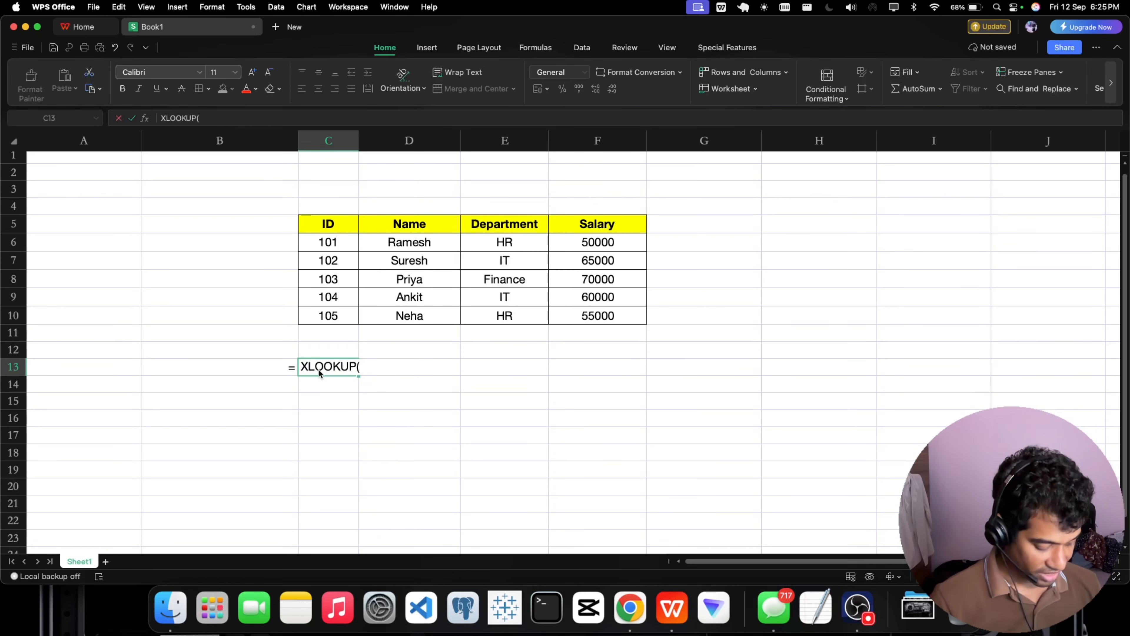
Step: Continue the syntax text in C13 with the arguments "lookup_value , lookup_array ," in lowercase
type("look")
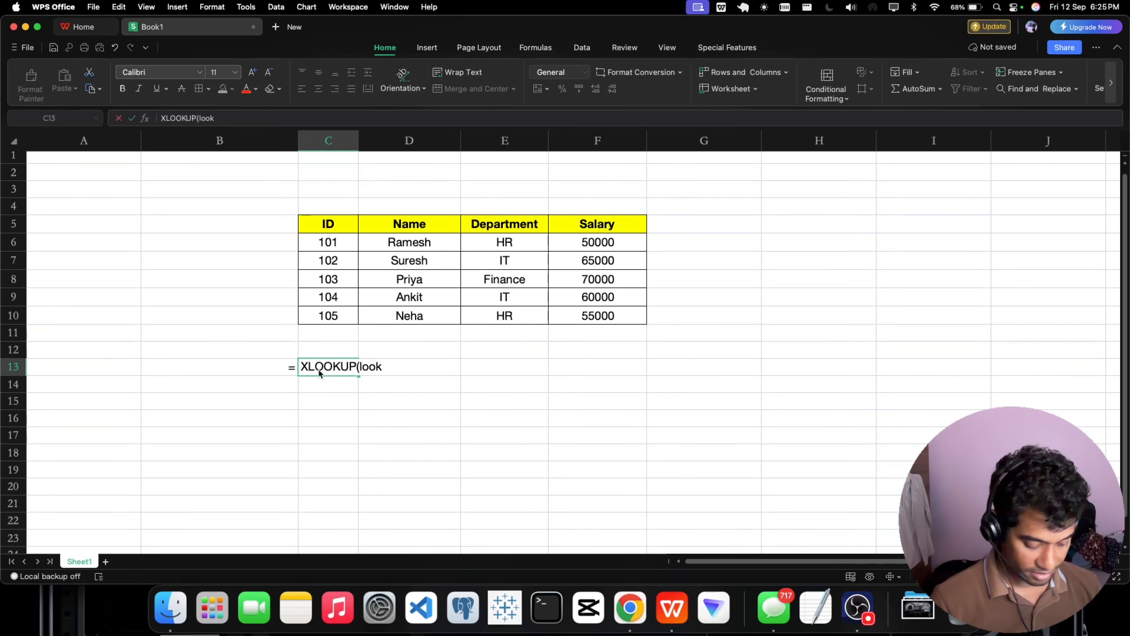
type("up_val")
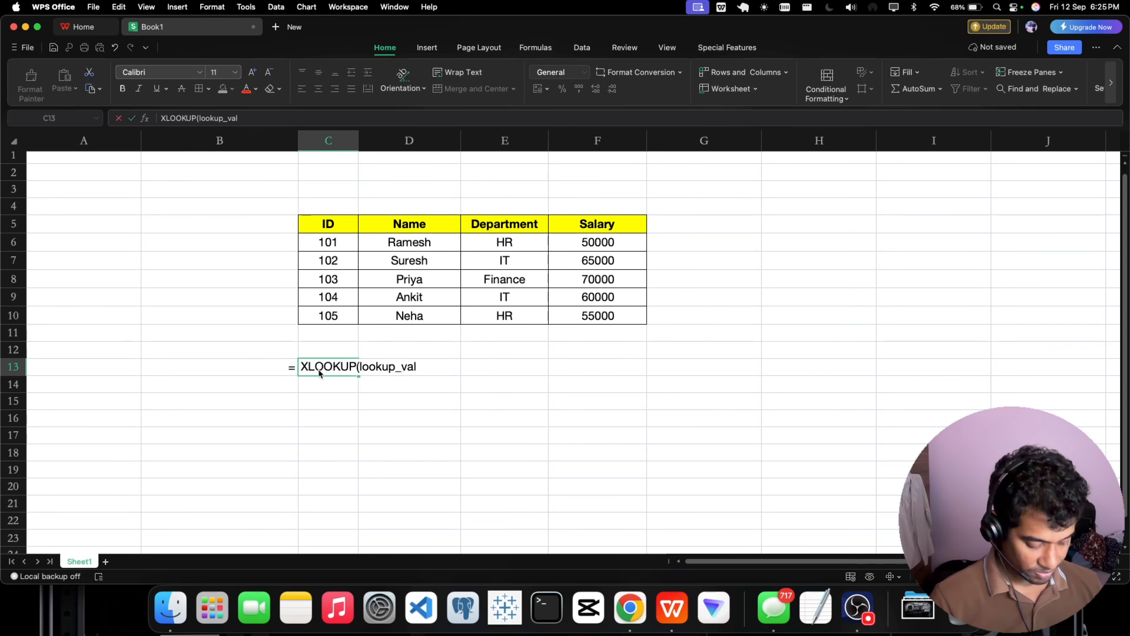
type("ue ,")
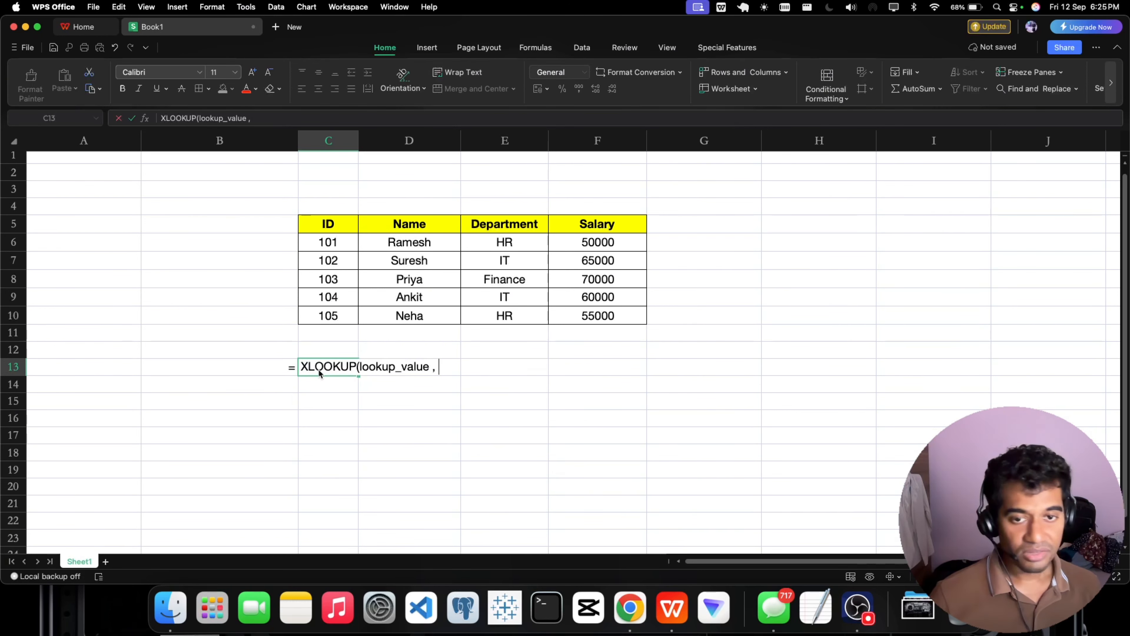
type("lookup_")
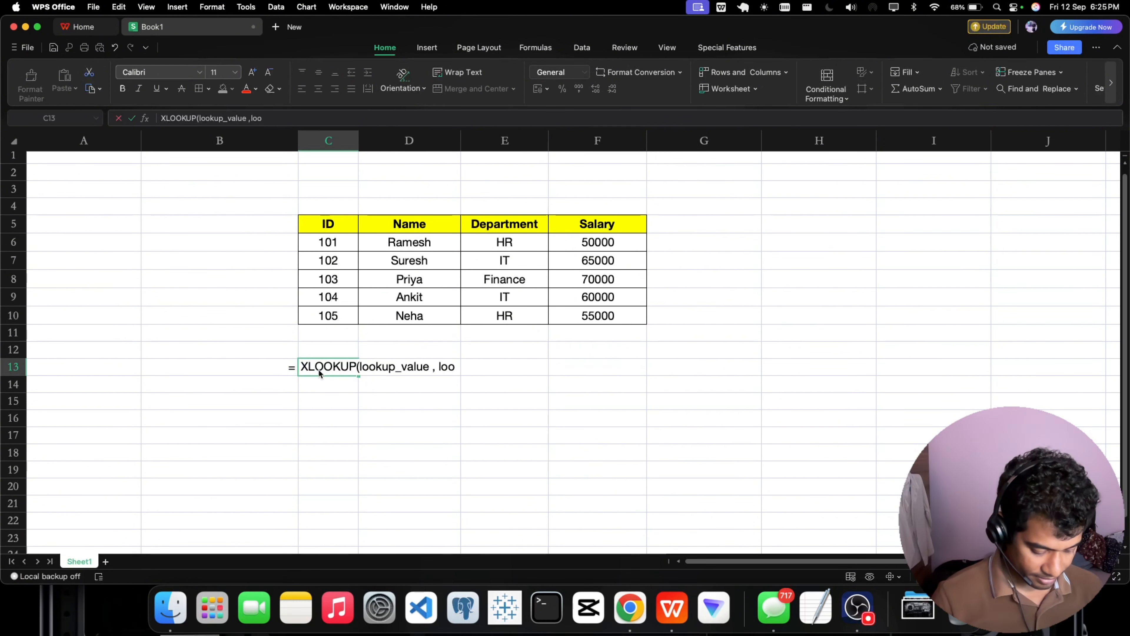
type("array ,")
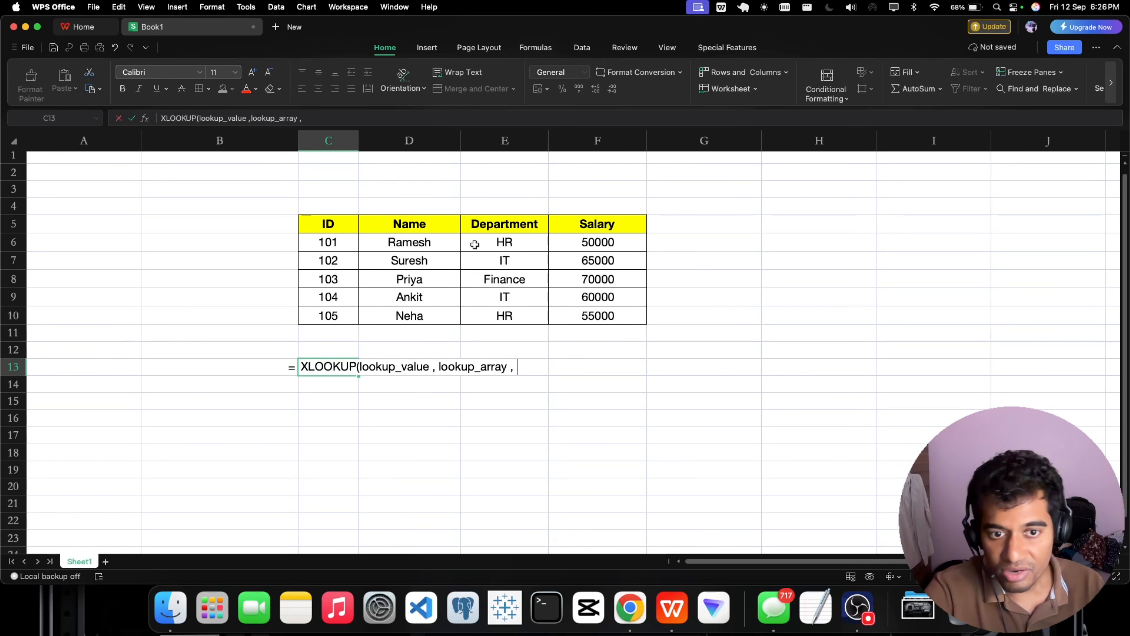
Step: Append the arguments "retur_array , if_not_found ," to the syntax text in C13
type("ret")
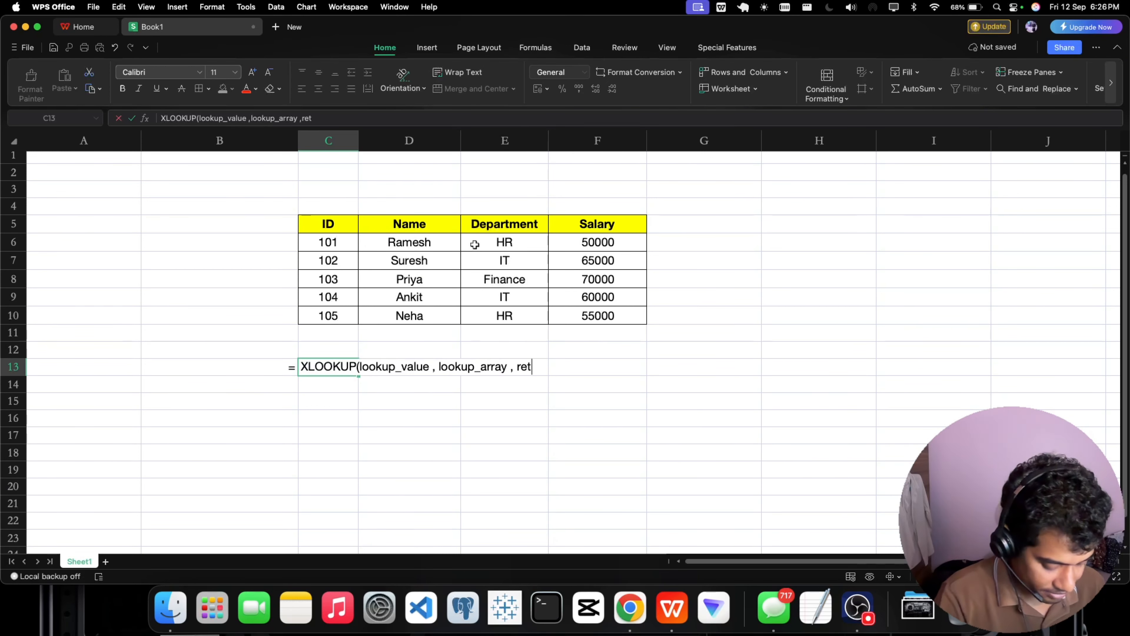
type("rur_rr")
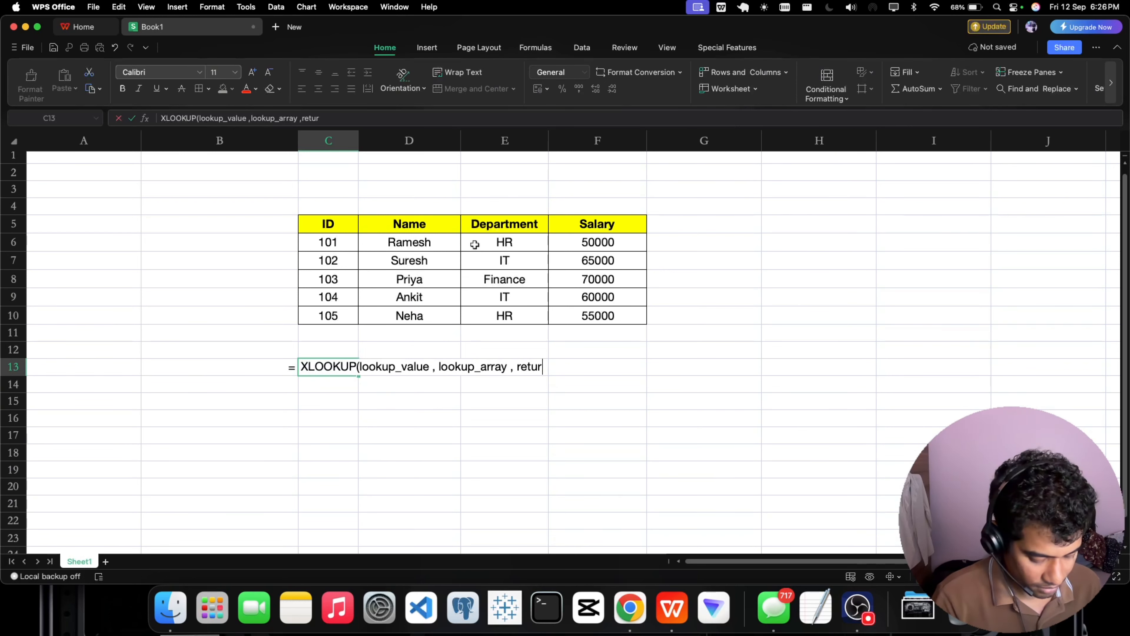
key("BackSpace")
key("BackSpace")
type("array ,")
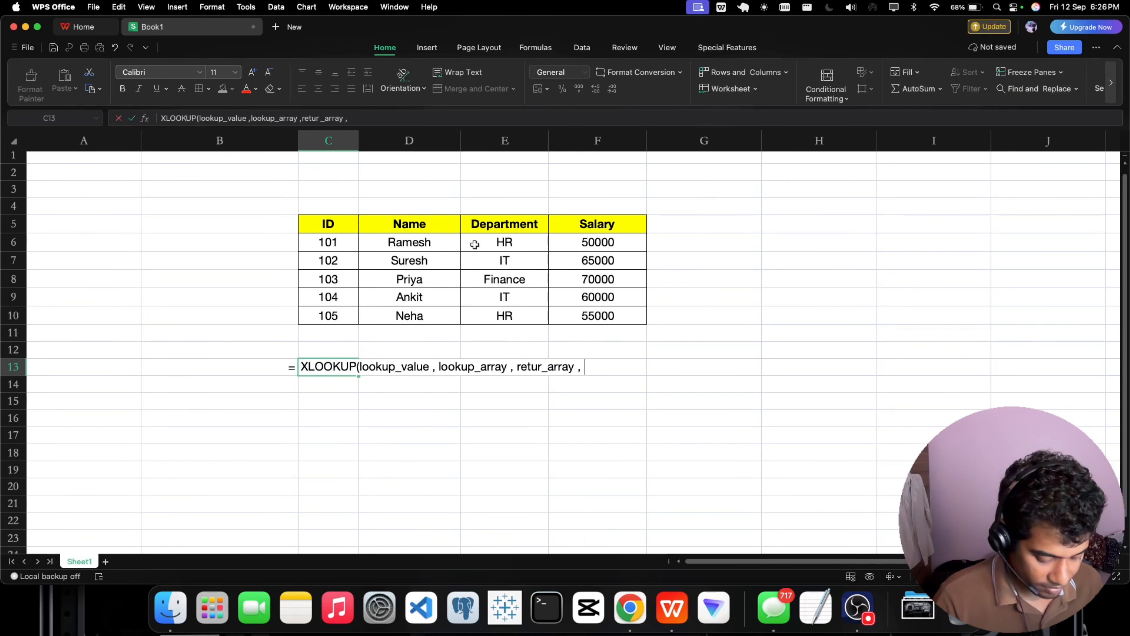
type("if_not_found ,")
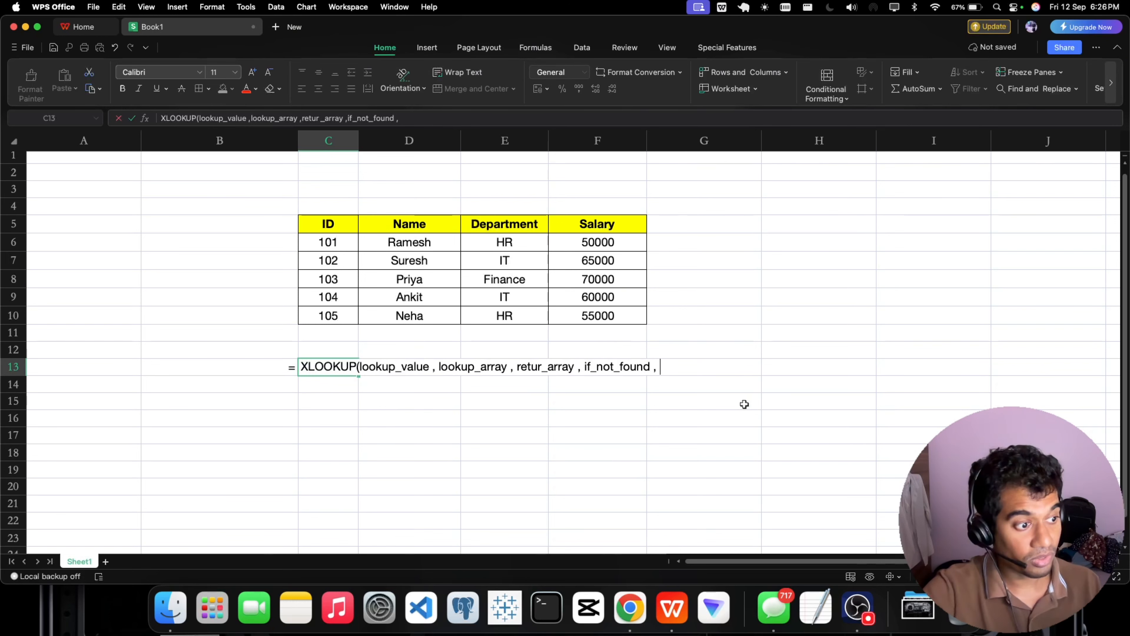
Step: Append the final arguments "match_mode , search_mode" to the syntax text in C13
type("match_mode")
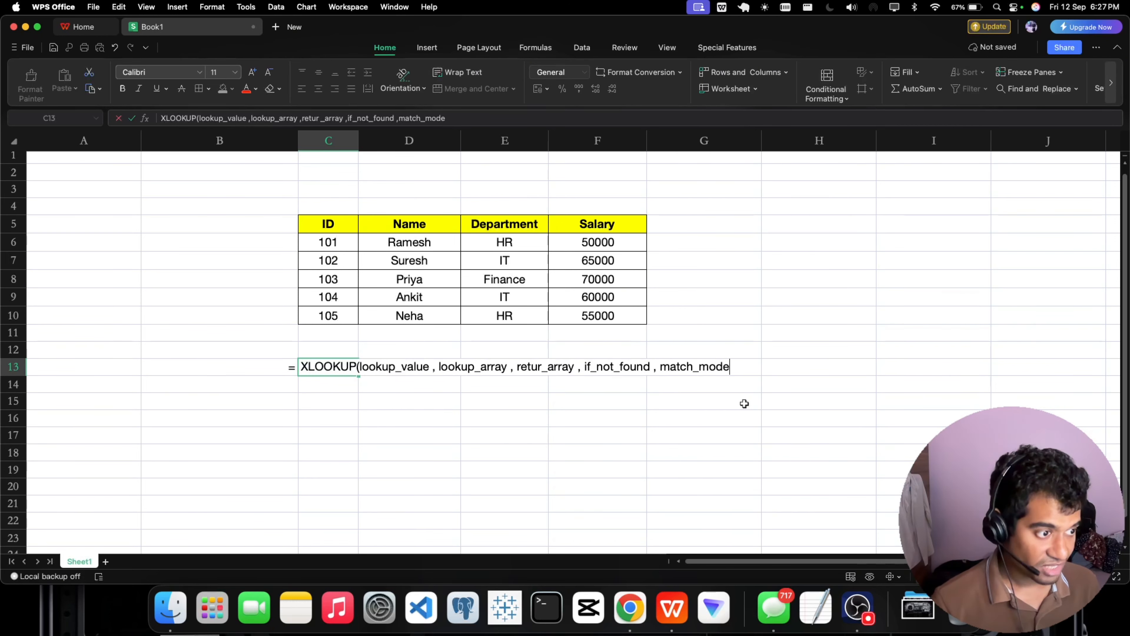
type(" ,")
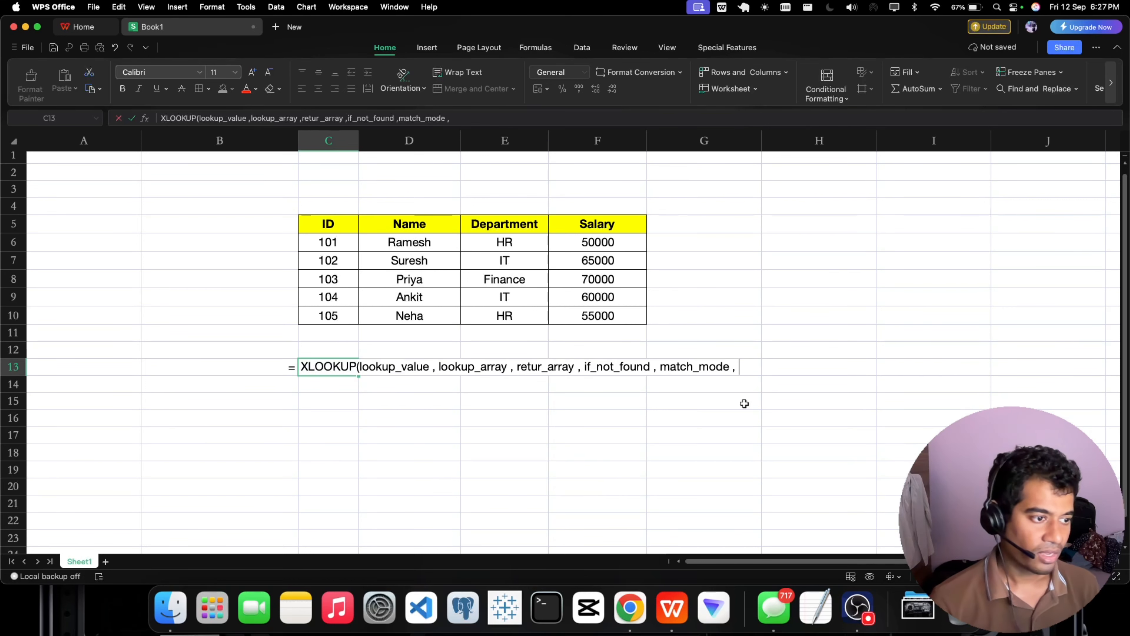
type("sear")
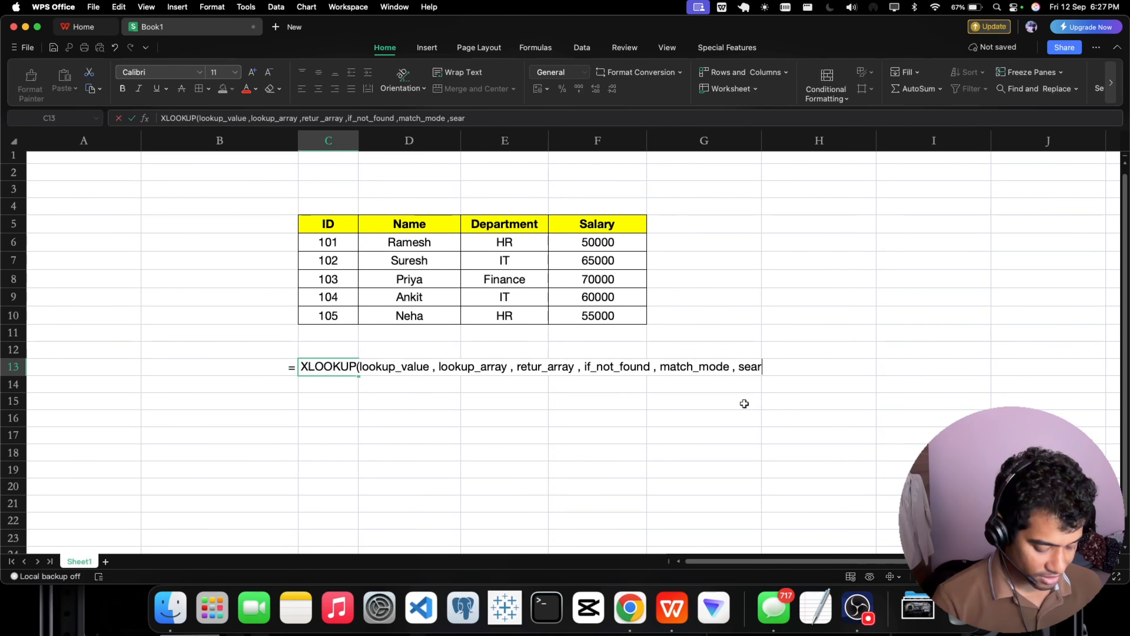
type("ch_,o")
key("BackSpace")
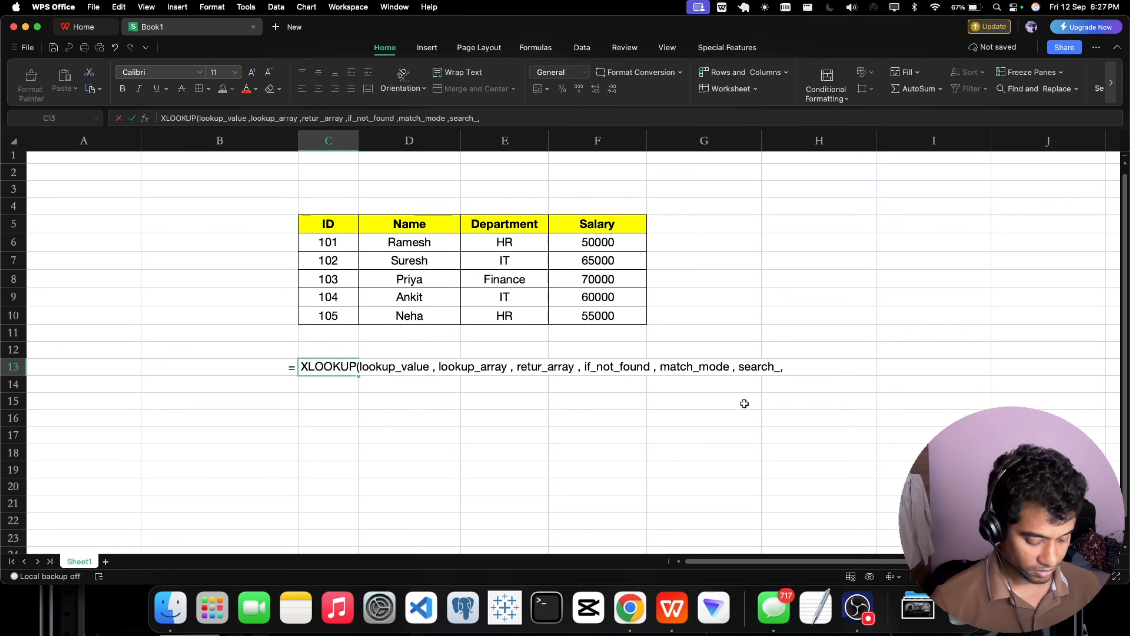
type("mode")
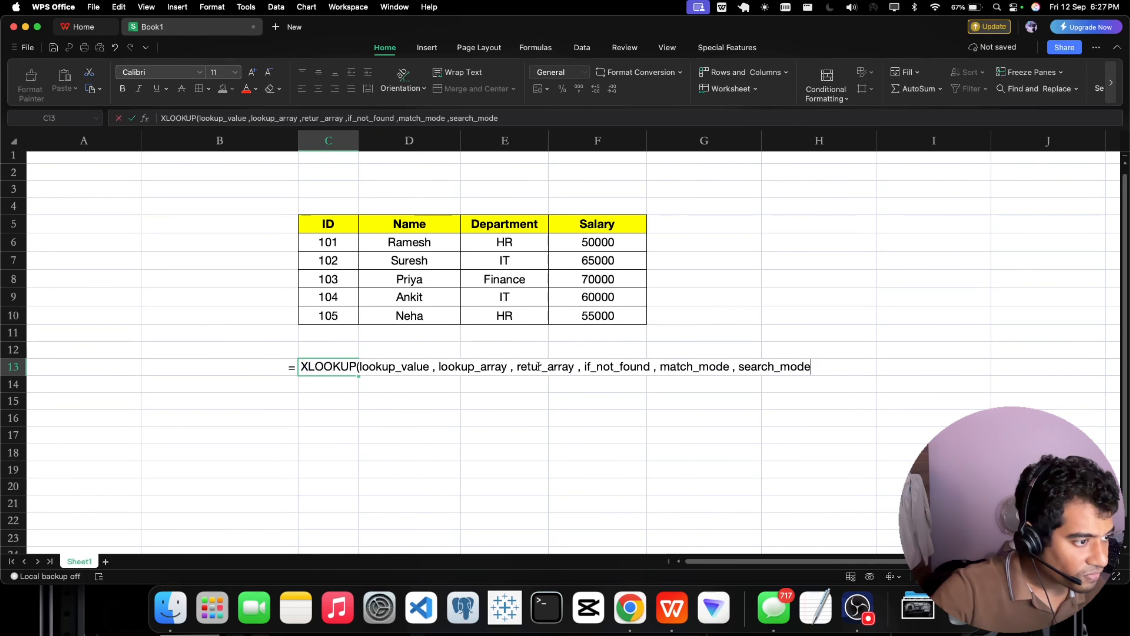
Step: Correct the third argument in C13 to "return_array" and complete the syntax text with a closing parenthesis
type("n")
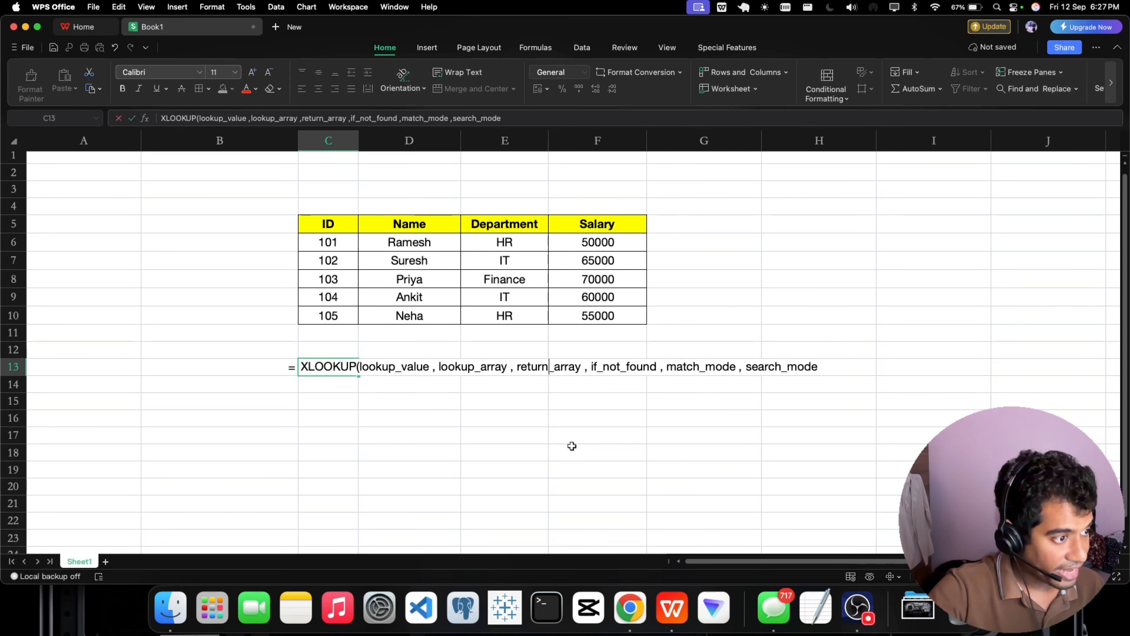
double_click(827, 369)
type(")")
key("Return")
left_click(685, 418)
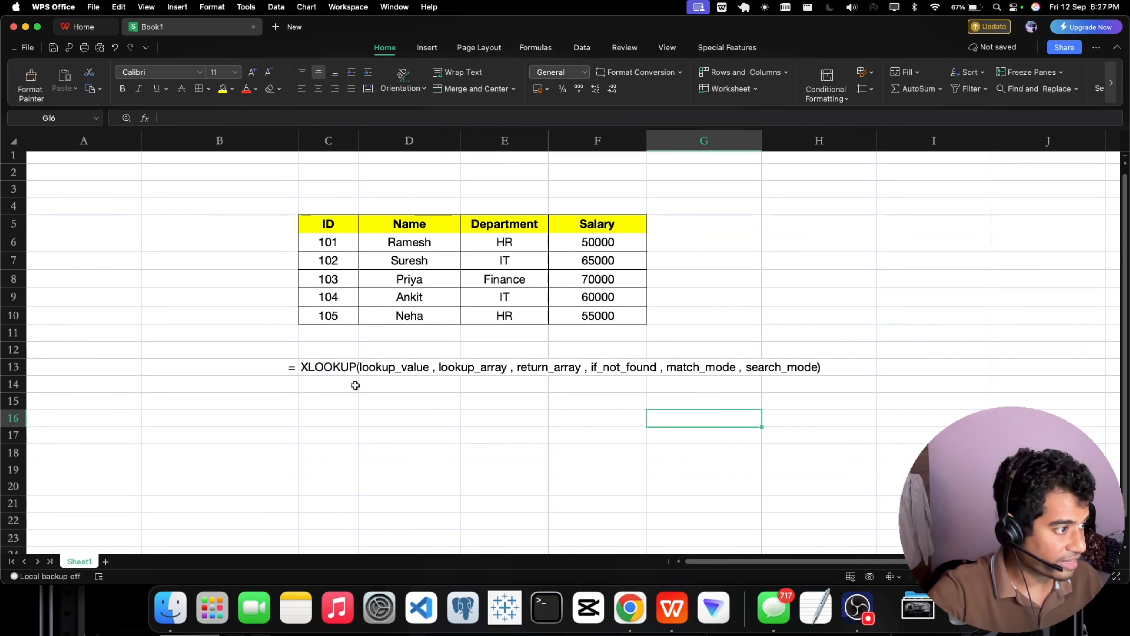
Step: Format the syntax line across B13:H13 with a yellow fill and bold text
left_click_drag(294, 366, 823, 367)
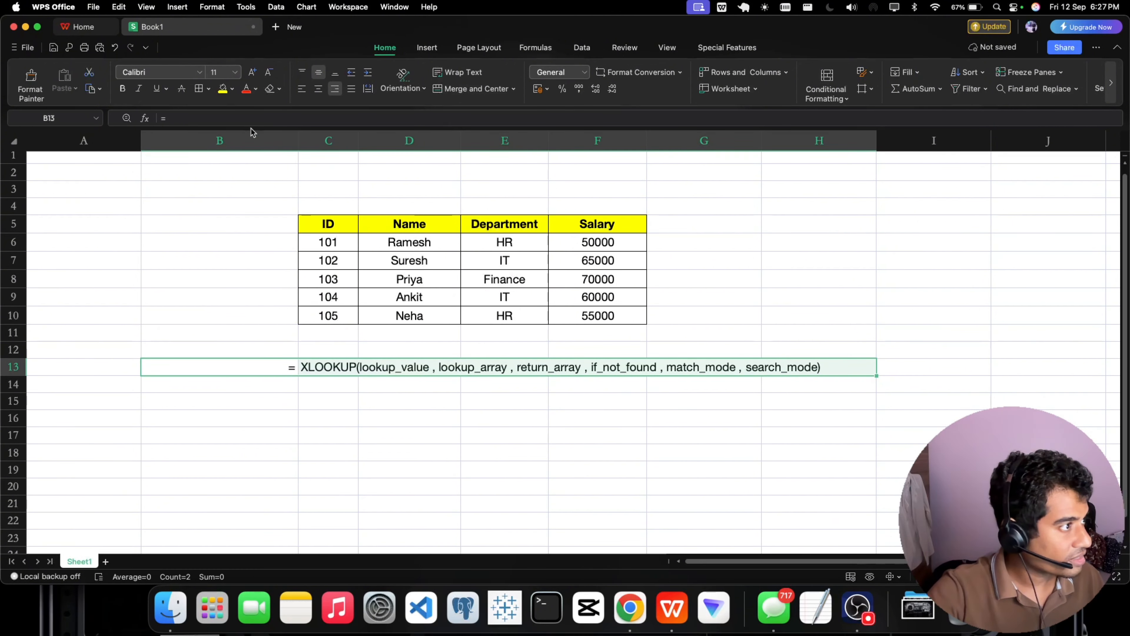
left_click(222, 88)
left_click(122, 88)
left_click(419, 414)
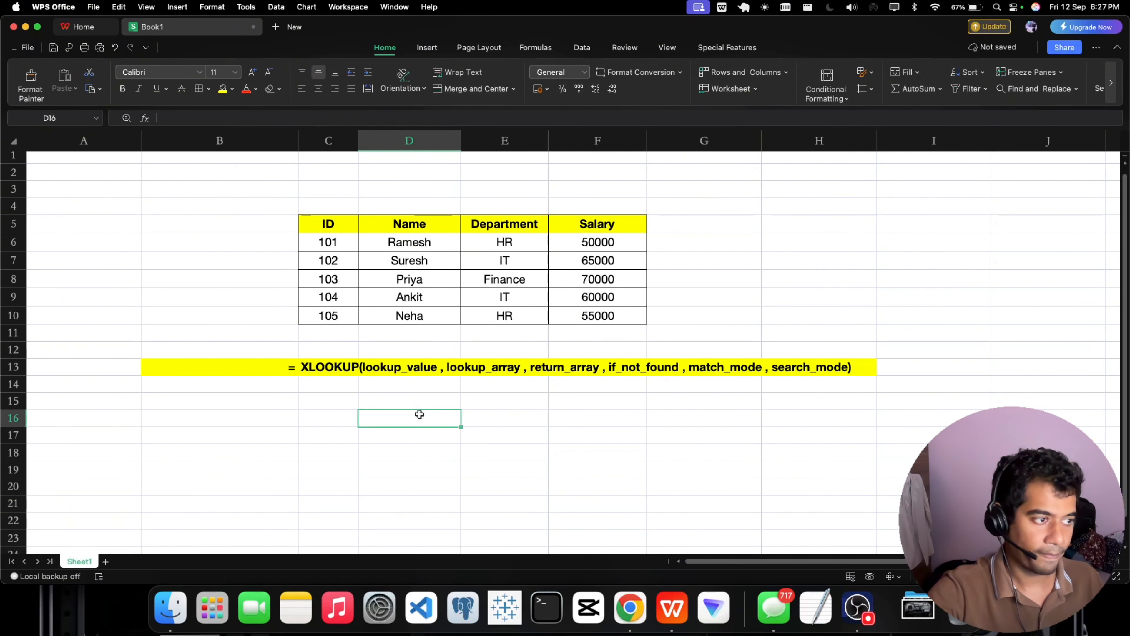
Step: Enter the heading "details for id 104" in cell G5 beside the Salary header and select that cell
double_click(669, 220)
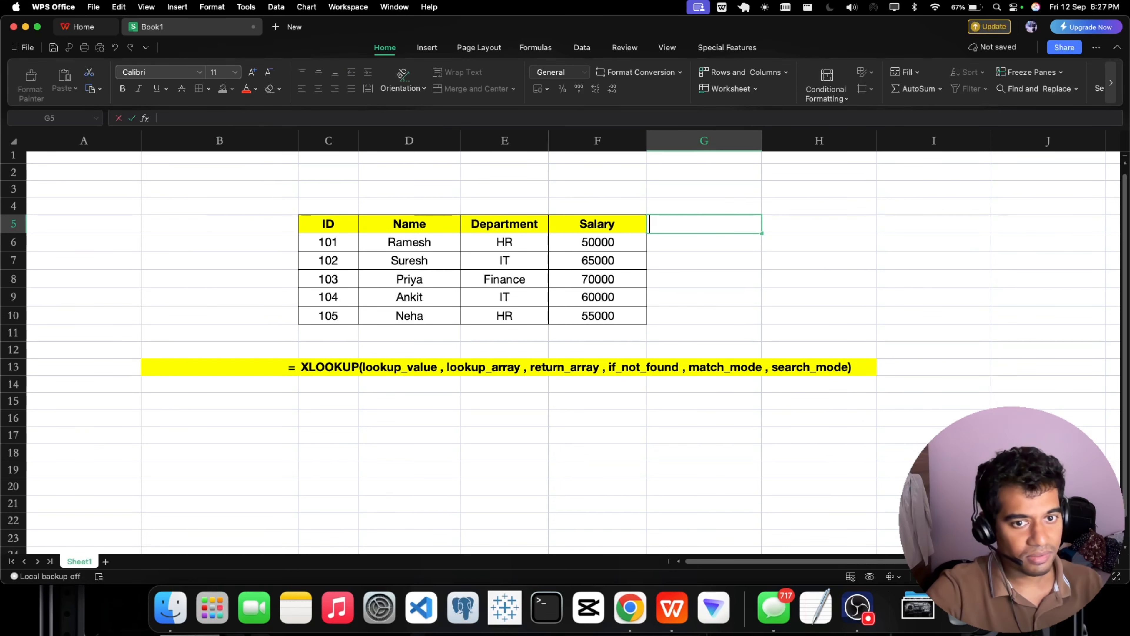
scroll(397, 265, "down", 2)
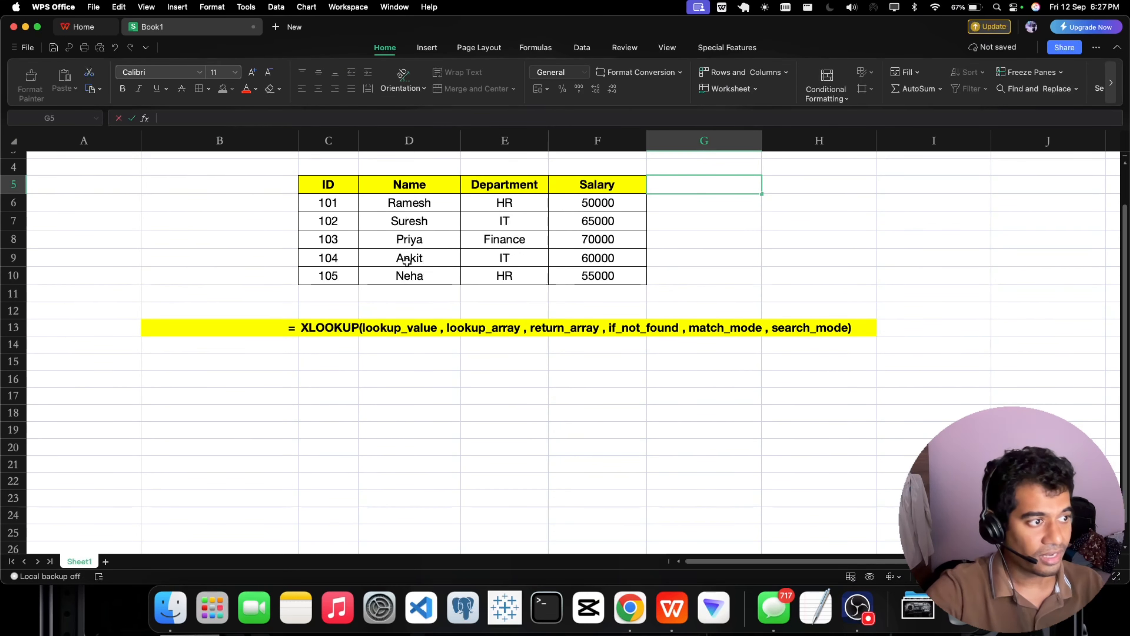
scroll(407, 268, "up", 2)
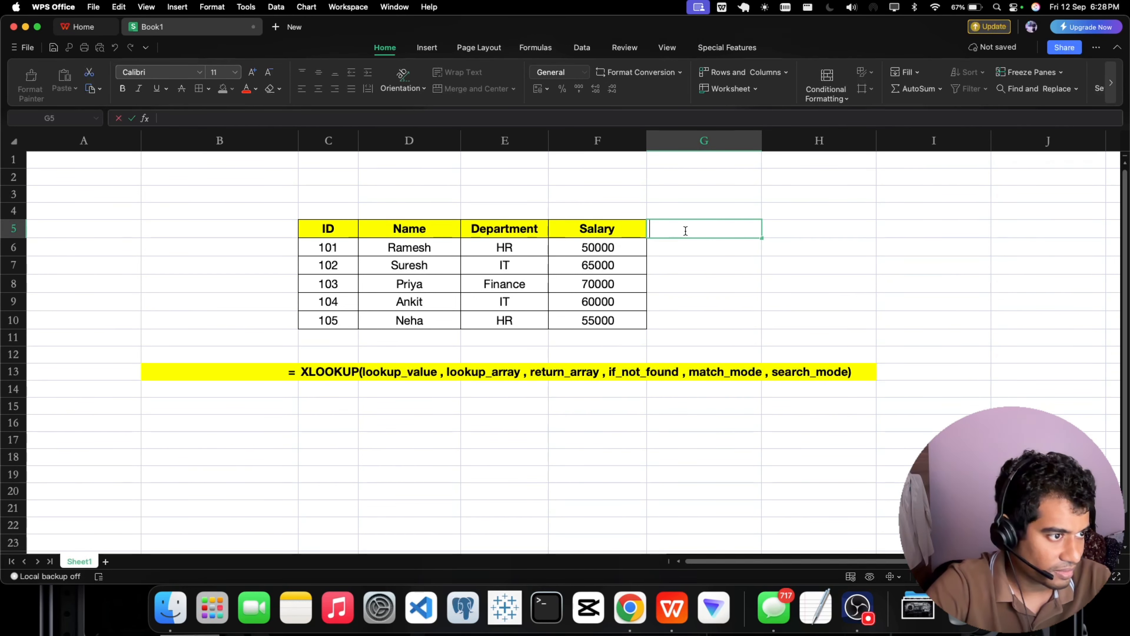
type("detsial")
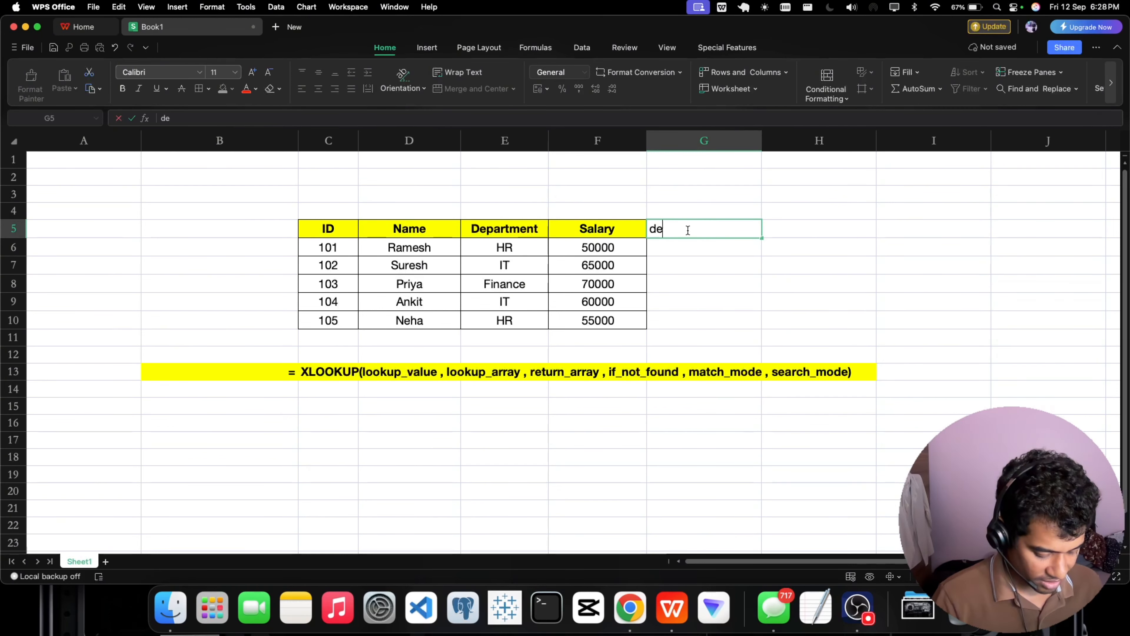
key("BackSpace")
key("BackSpace")
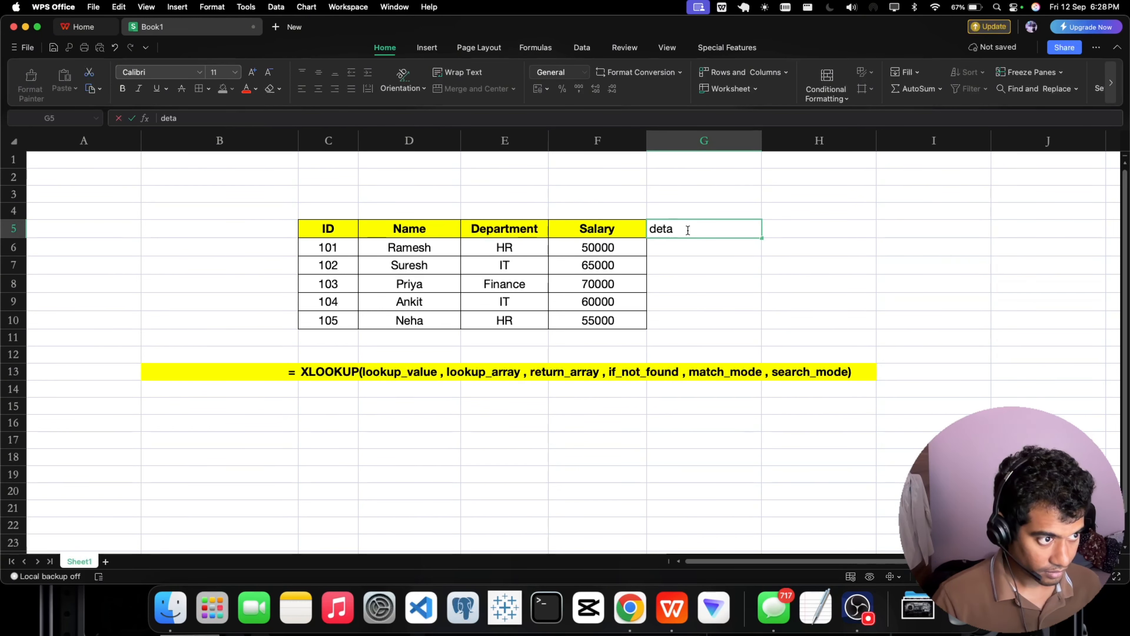
type("ils for id 104")
key("Return")
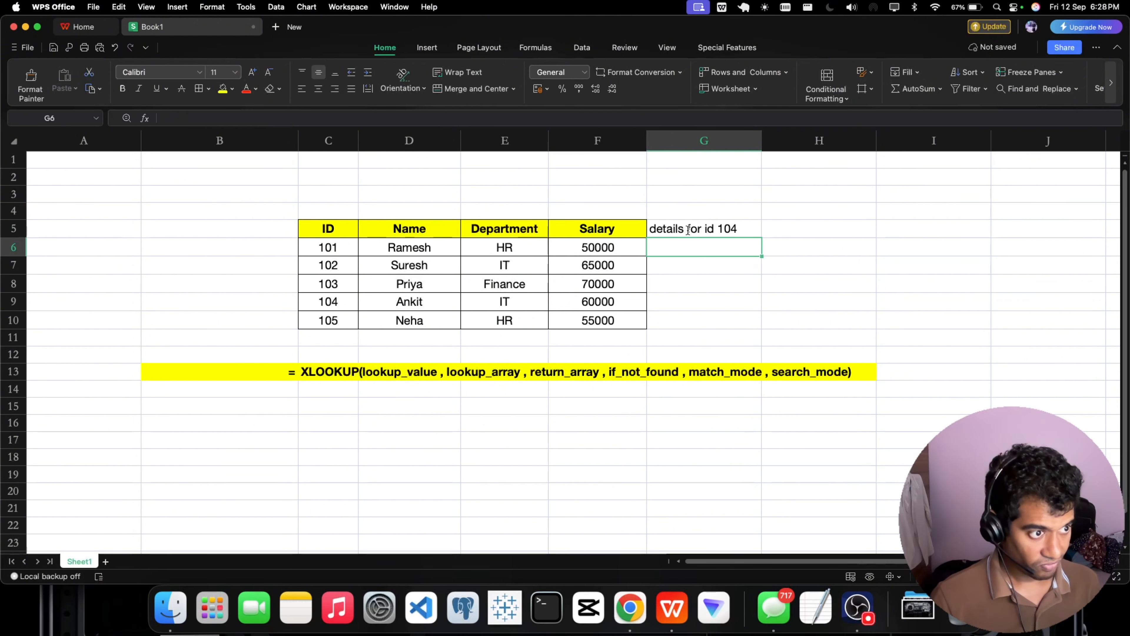
left_click(688, 229)
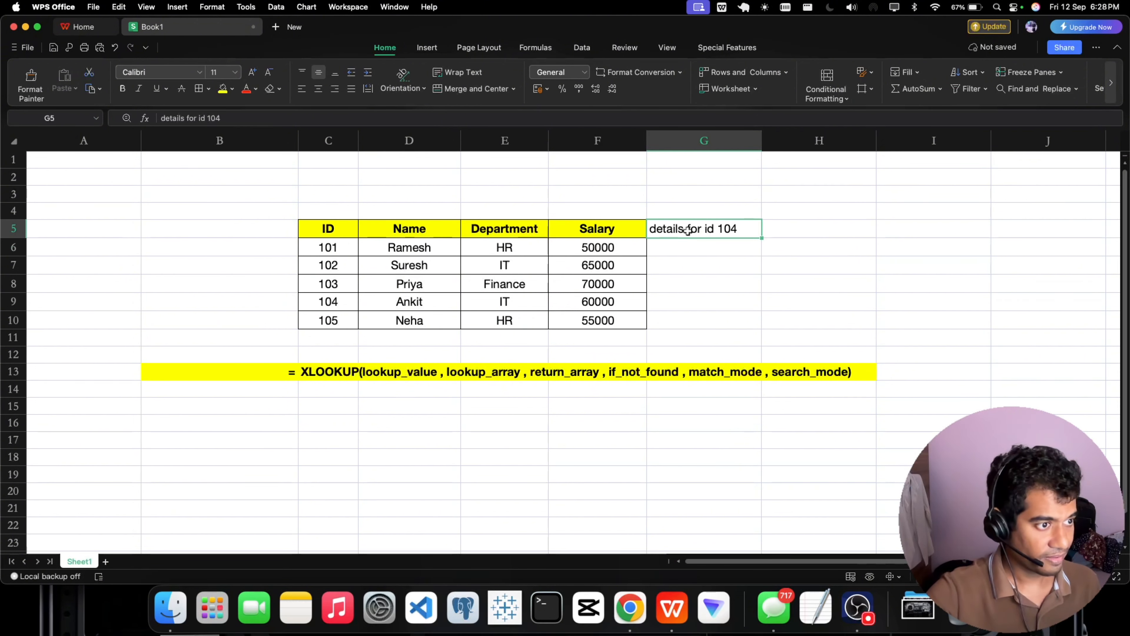
Step: Format the heading in G5 with a yellow fill, bold text and centred alignment
left_click(223, 91)
left_click(123, 89)
left_click(318, 89)
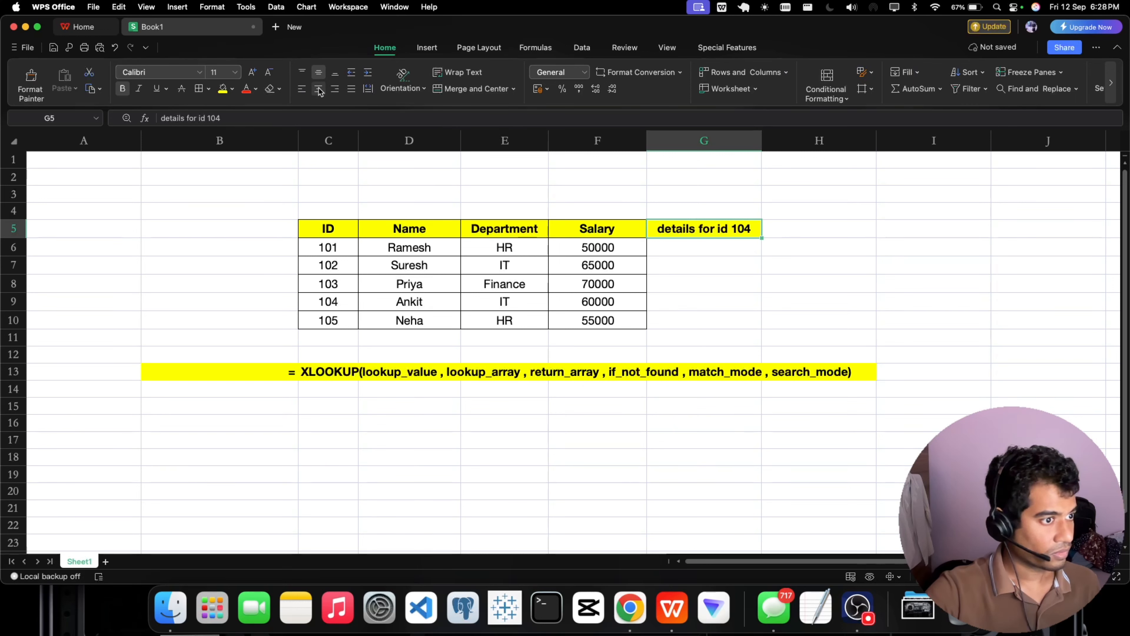
double_click(676, 246)
left_click(663, 229)
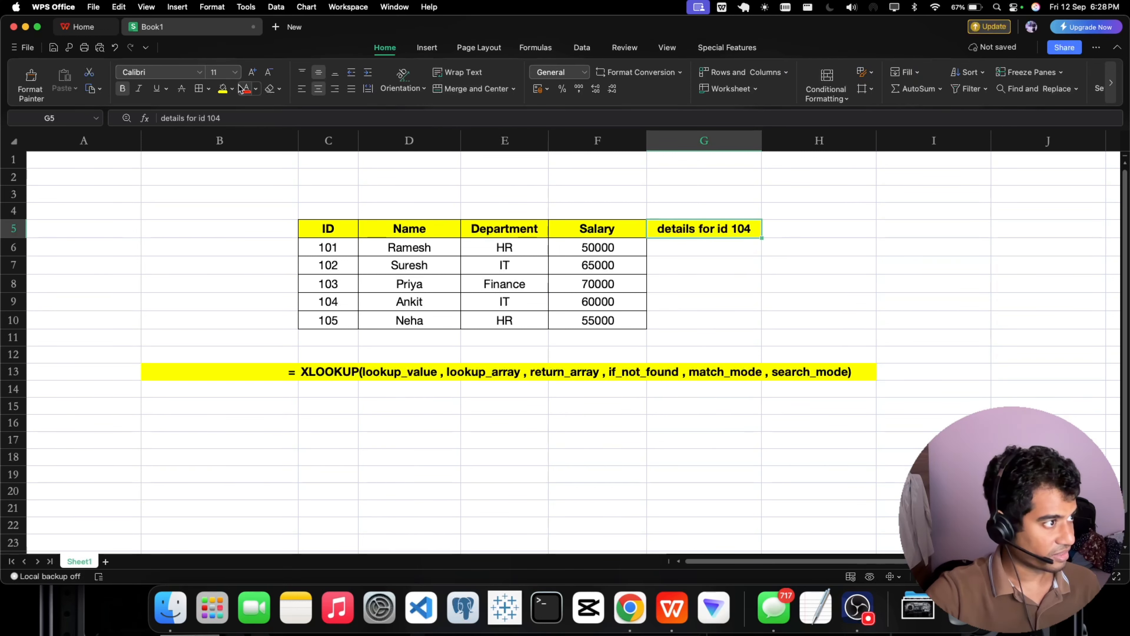
Step: Start an XLOOKUP formula in G6 with 104 as the lookup value
double_click(668, 247)
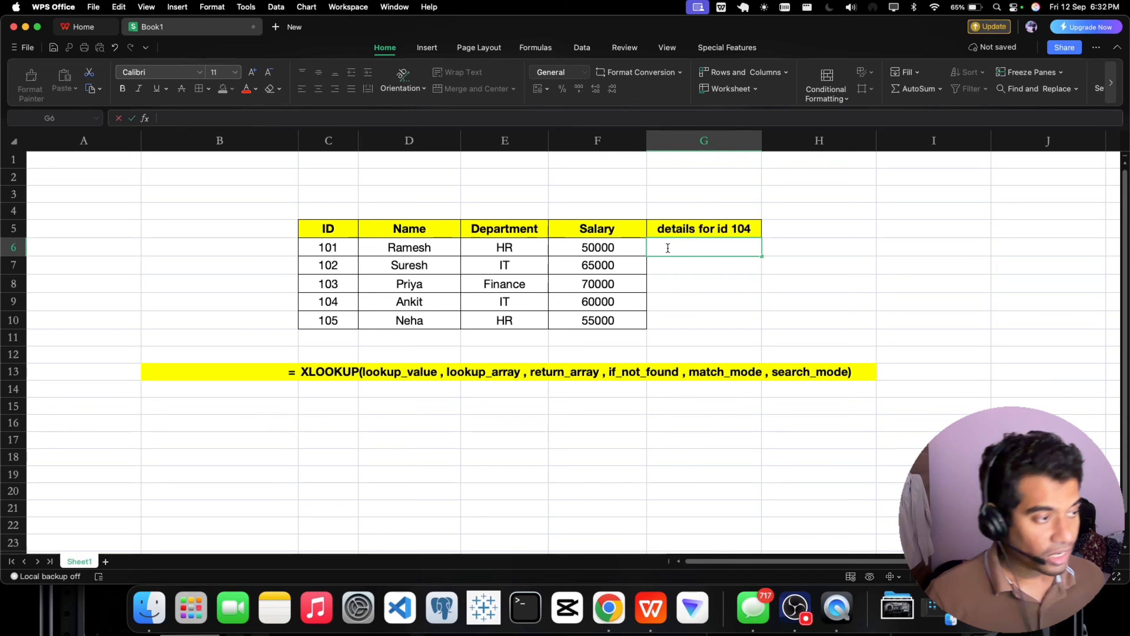
type("=")
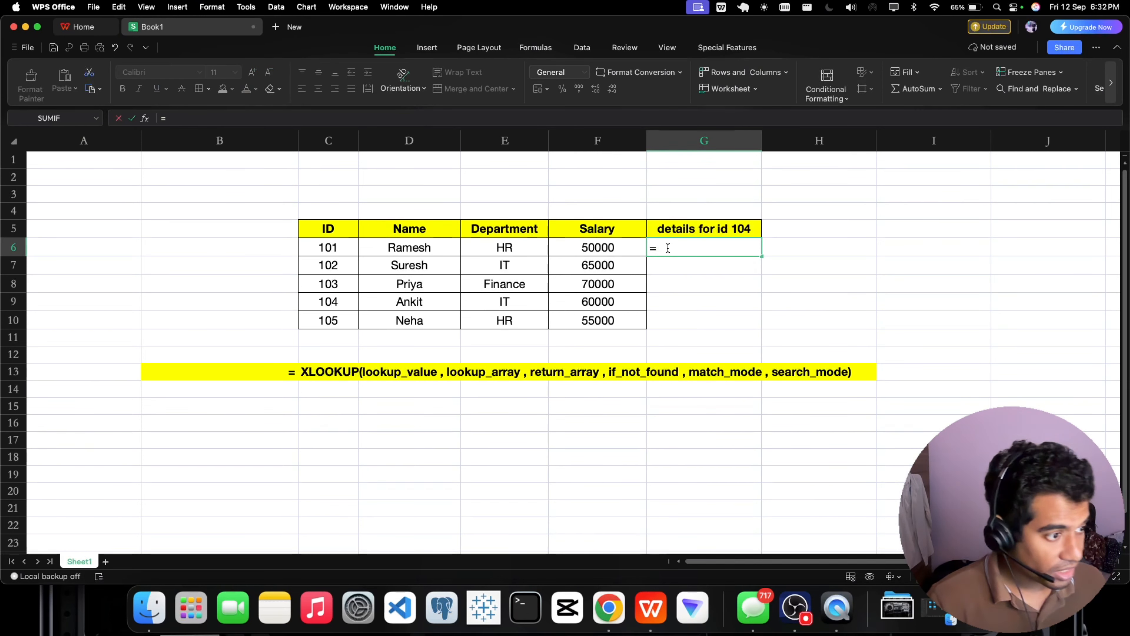
type("xlook")
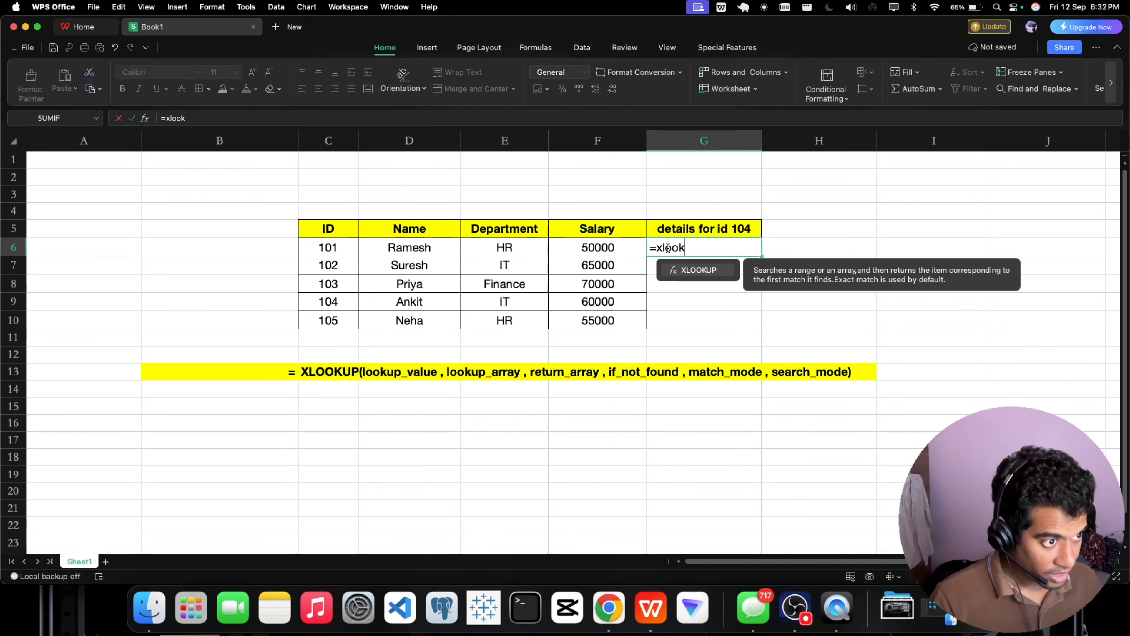
type("up")
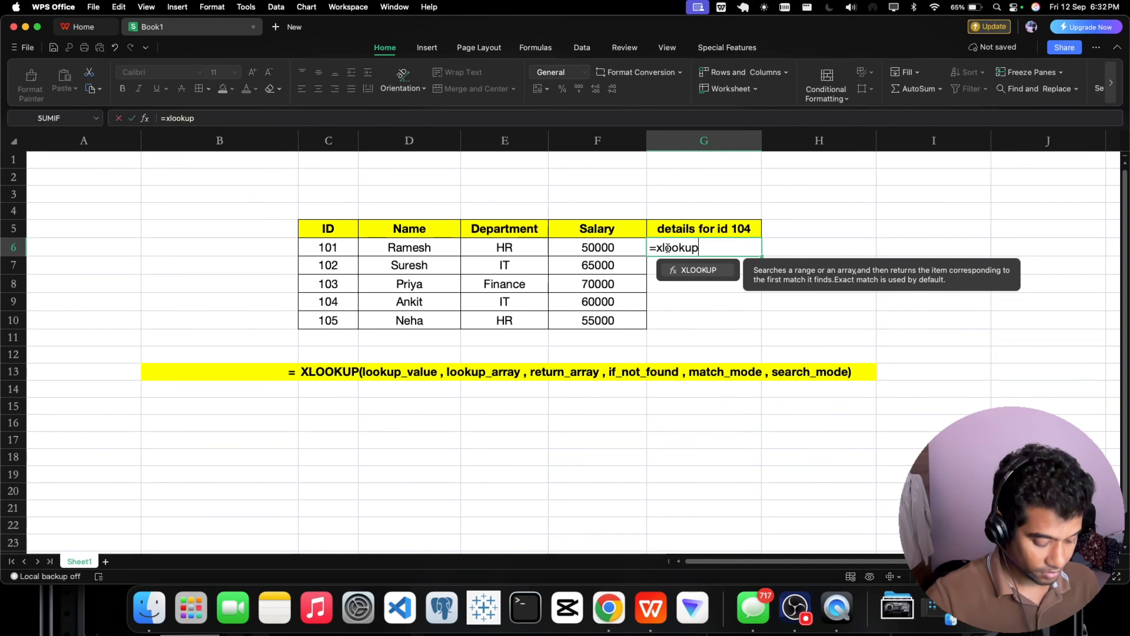
type("(")
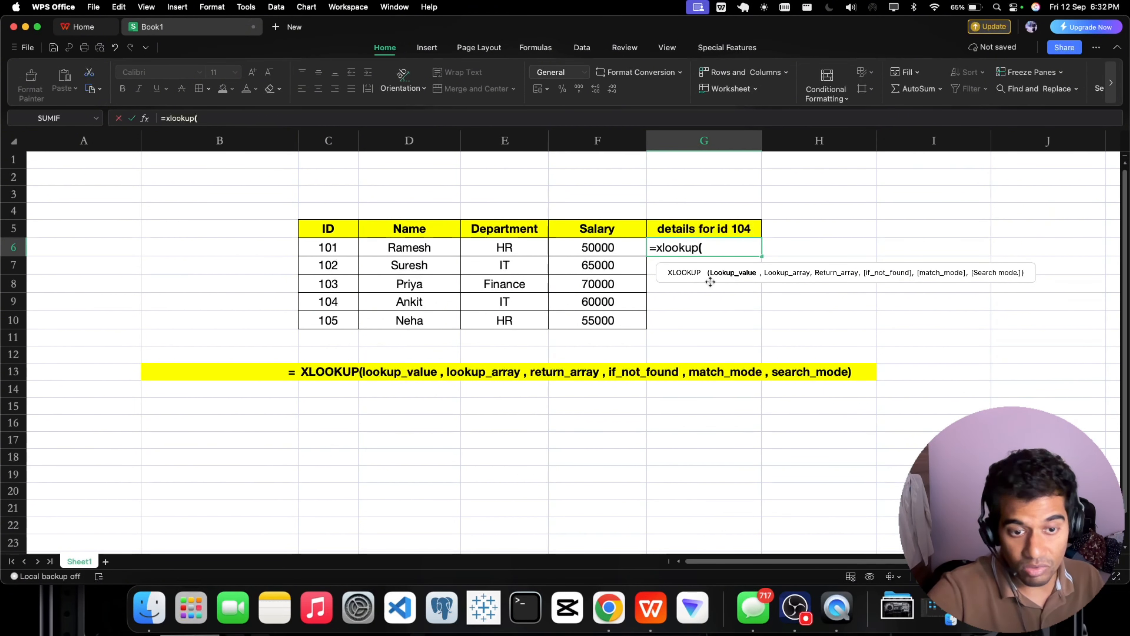
type("100")
key("BackSpace")
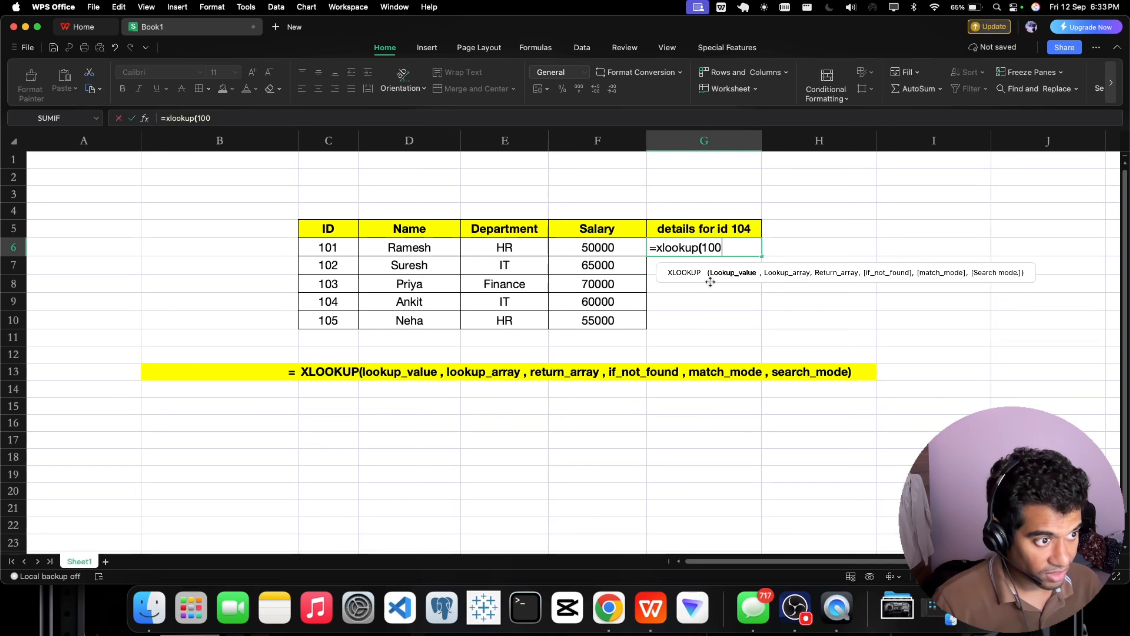
type("4 ,")
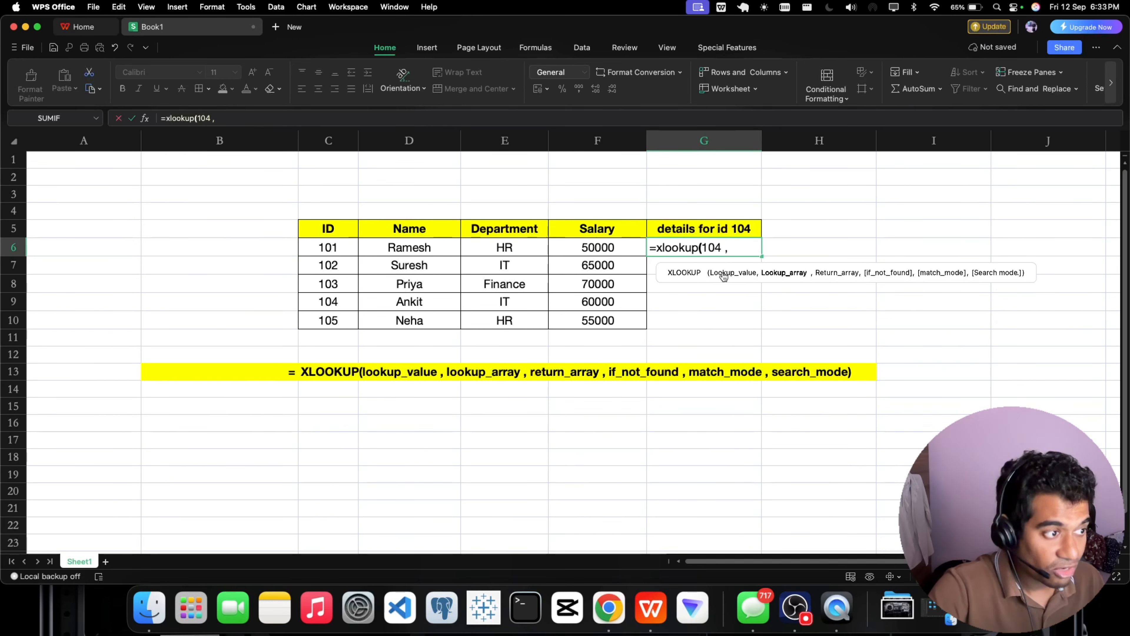
Step: Complete the G6 formula with the ID range C6:C10 as lookup array and the Name range D6:D10 as return array
left_click_drag(330, 247, 329, 320)
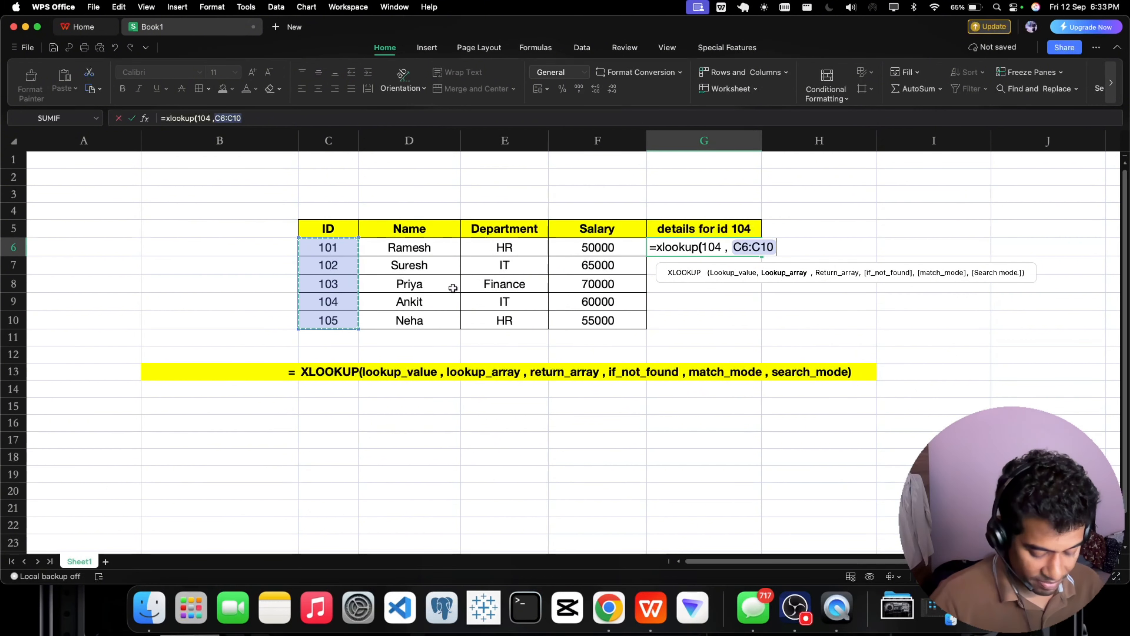
type(",")
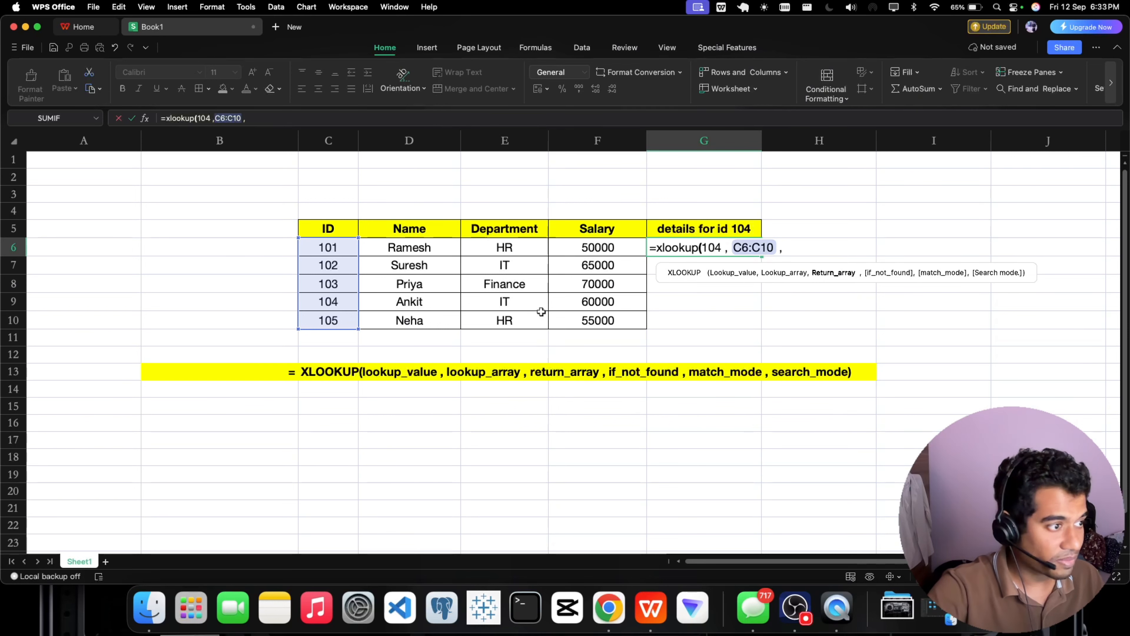
left_click_drag(411, 248, 411, 316)
type(",")
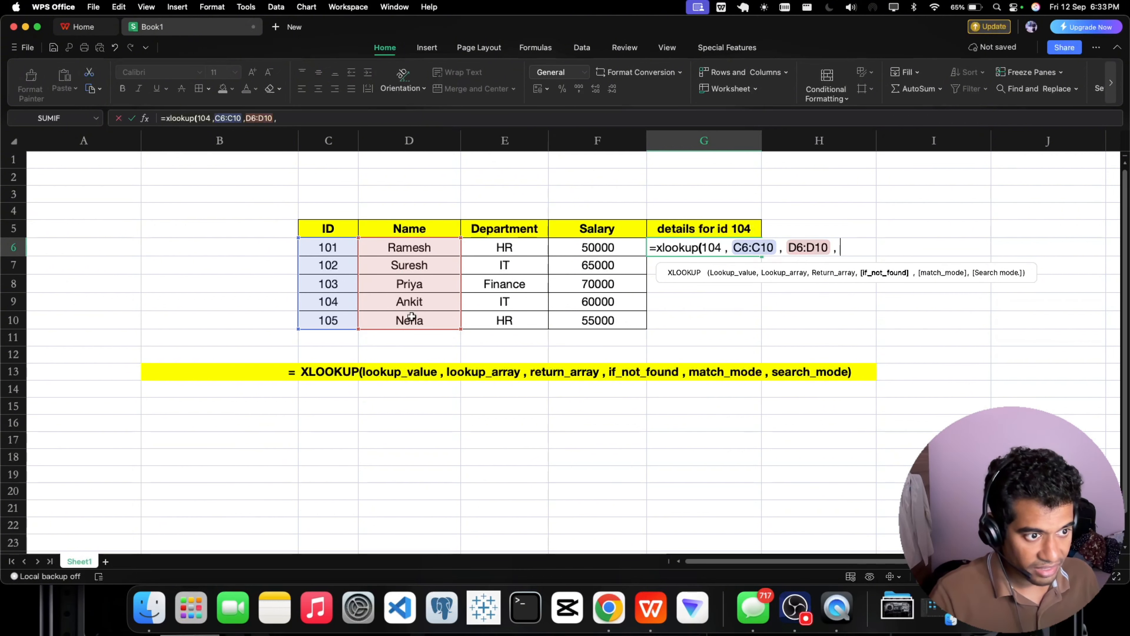
key("BackSpace")
key("BackSpace")
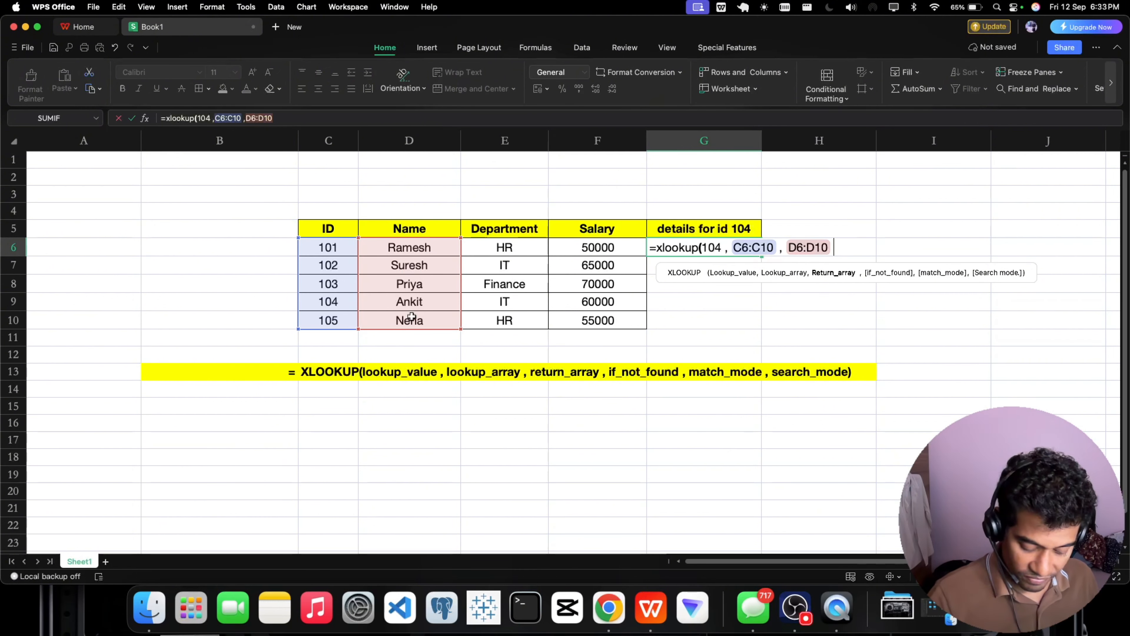
type(")")
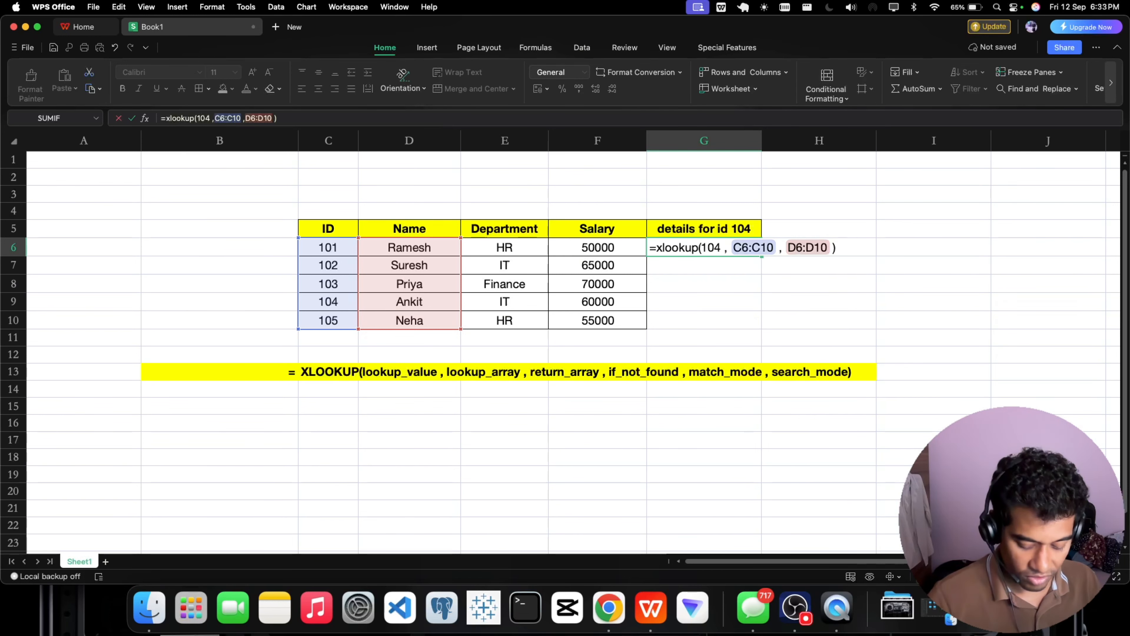
key("Return")
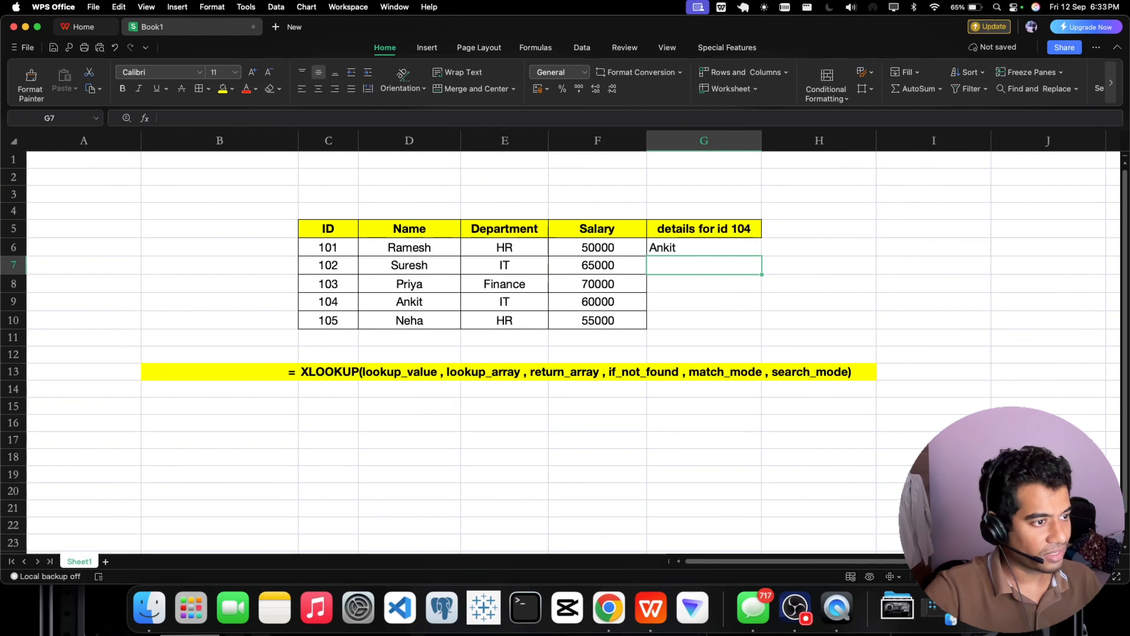
Step: Centre the lookup result in cell G6
left_click(684, 250)
left_click(317, 89)
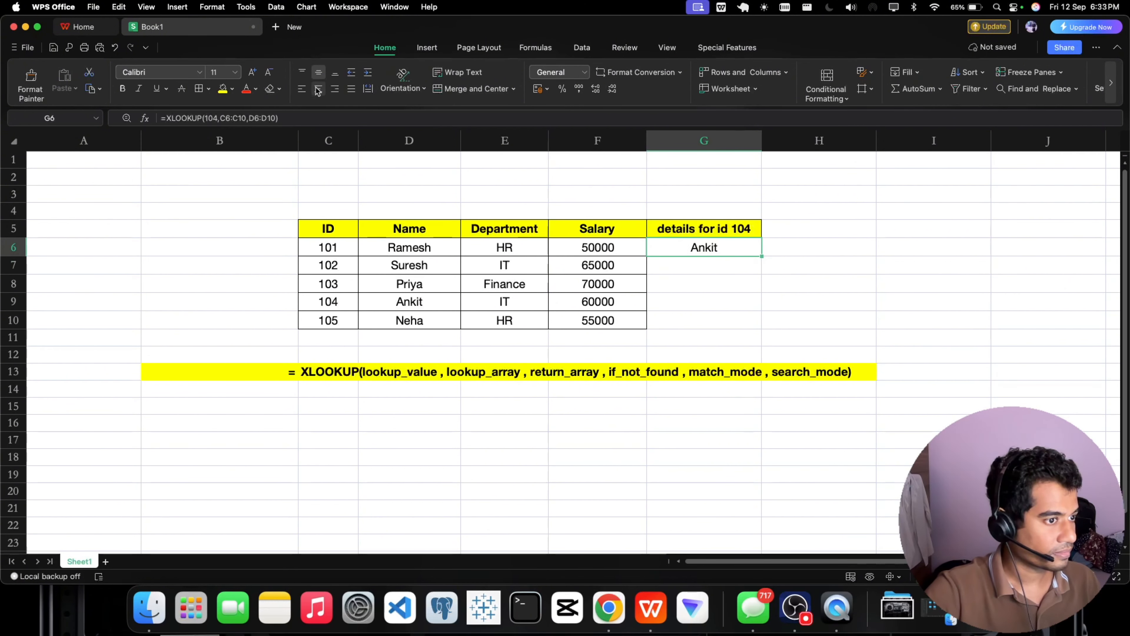
left_click(763, 295)
left_click_drag(318, 304, 403, 300)
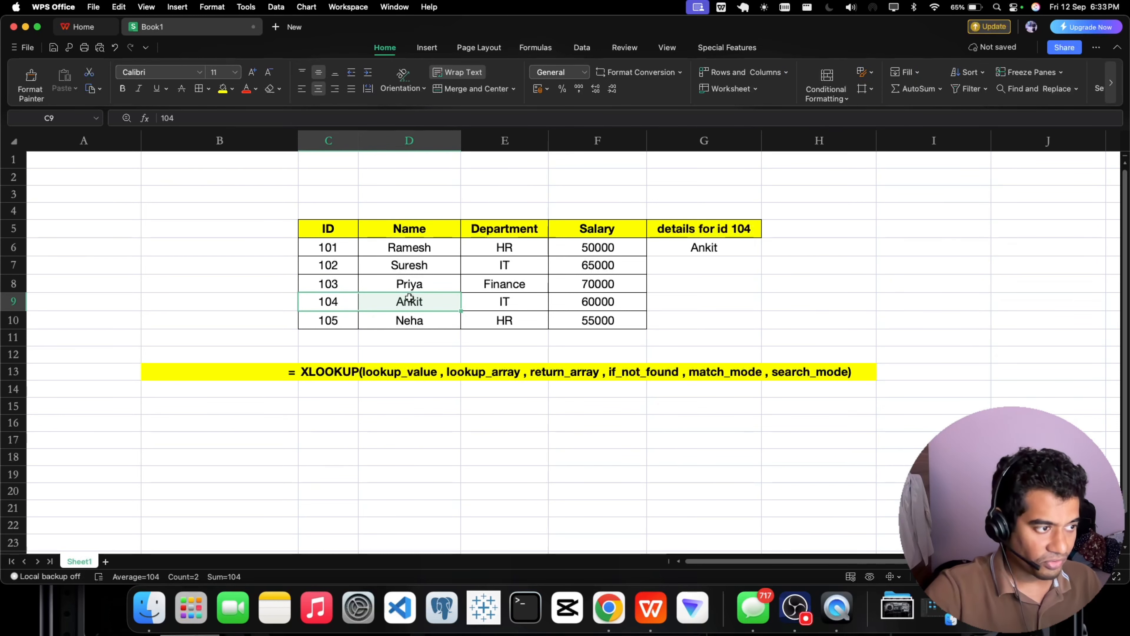
left_click_drag(500, 247, 500, 320)
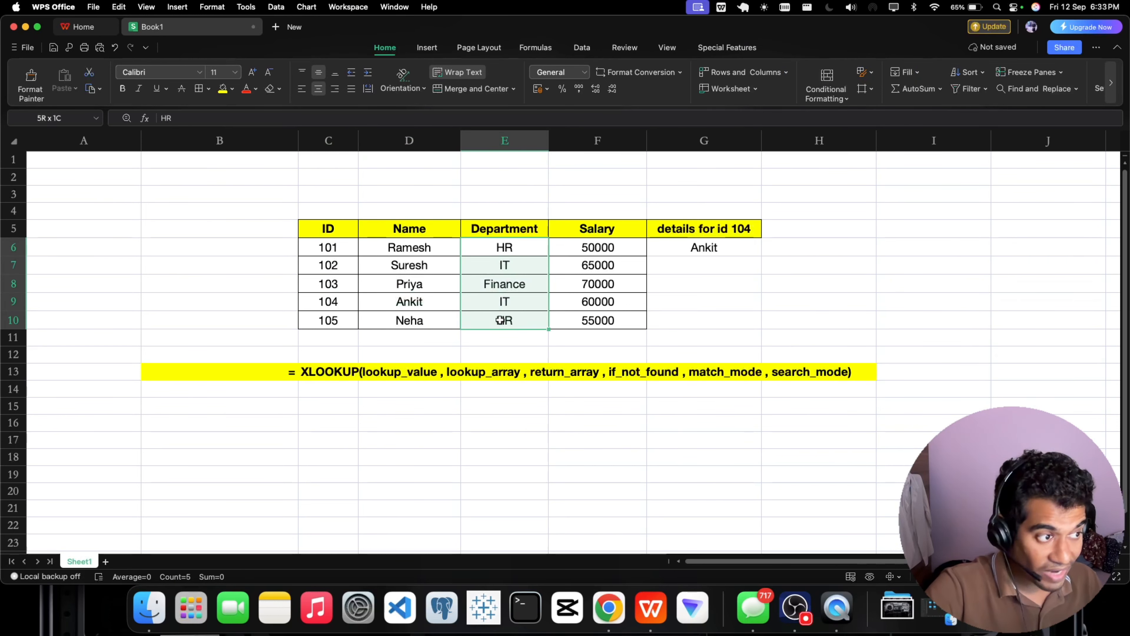
left_click_drag(507, 248, 506, 320)
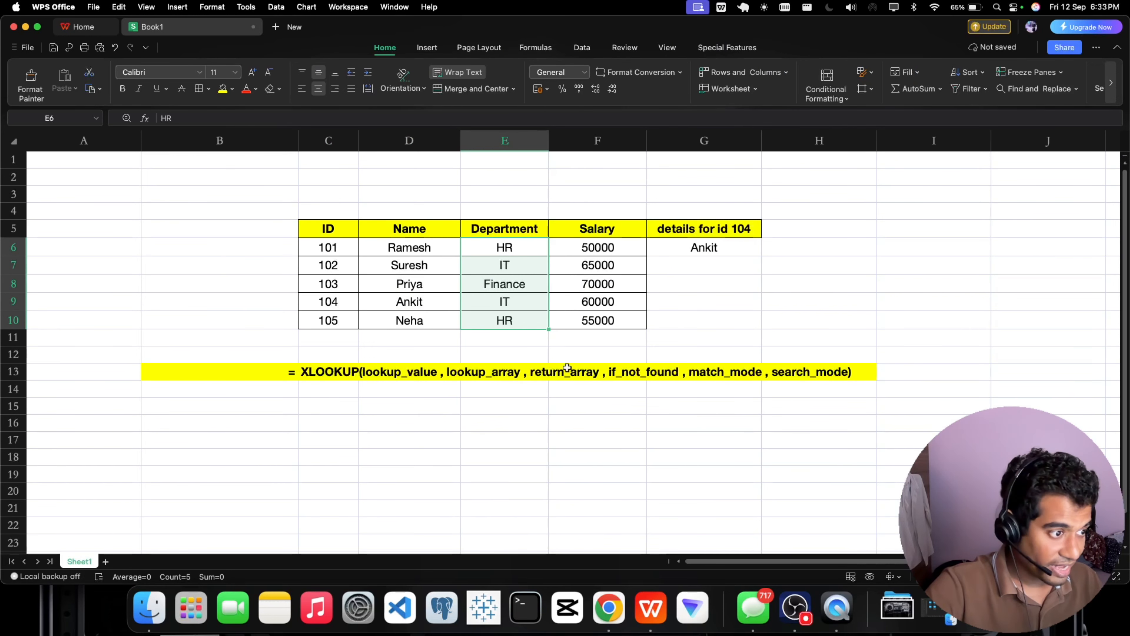
left_click_drag(580, 250, 588, 324)
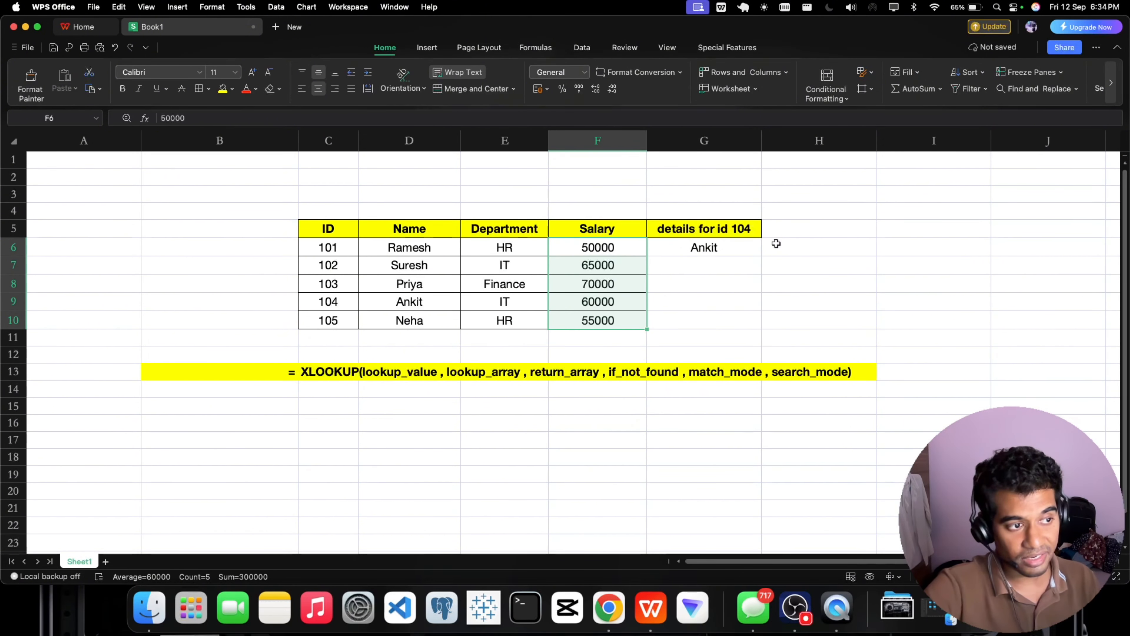
Step: Enter the heading "details for id 110" in cell H5
double_click(786, 232)
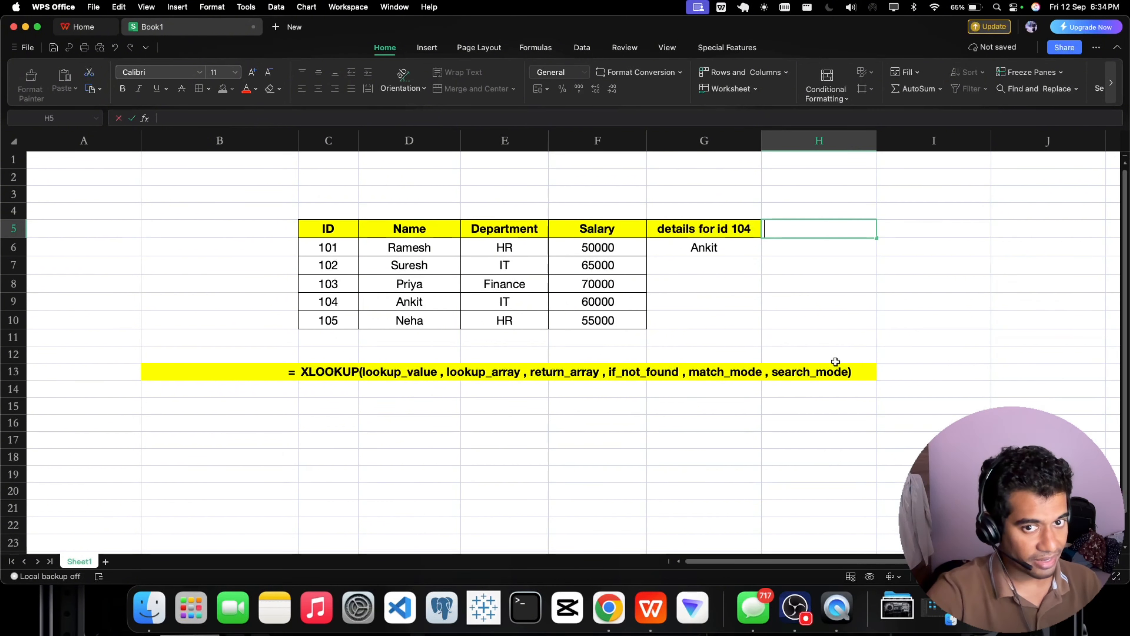
type("detais")
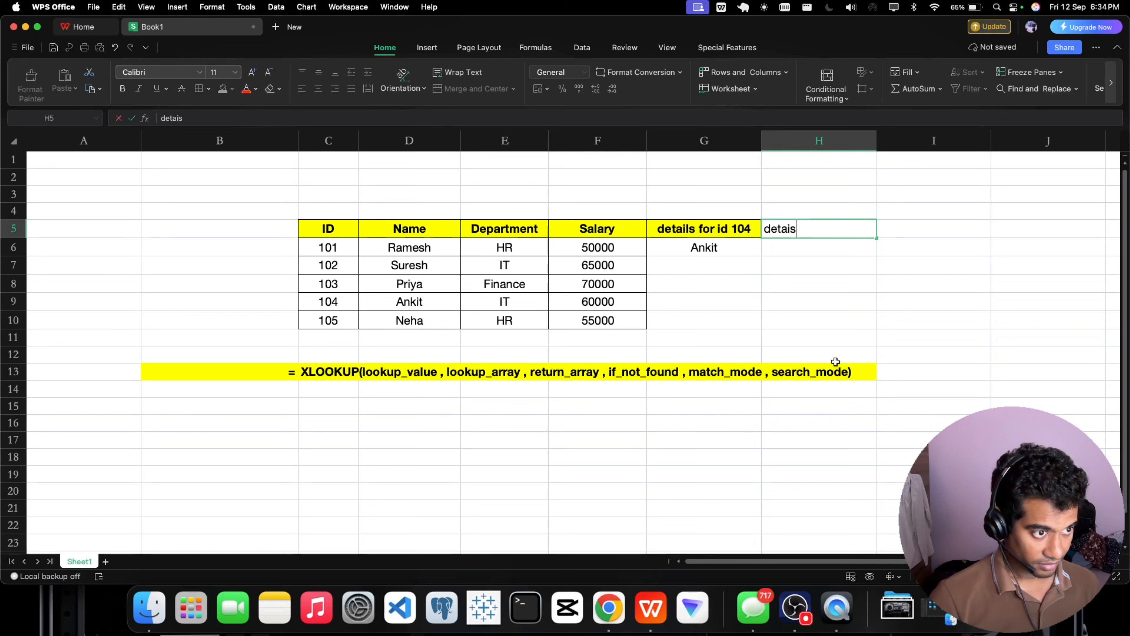
key("BackSpace")
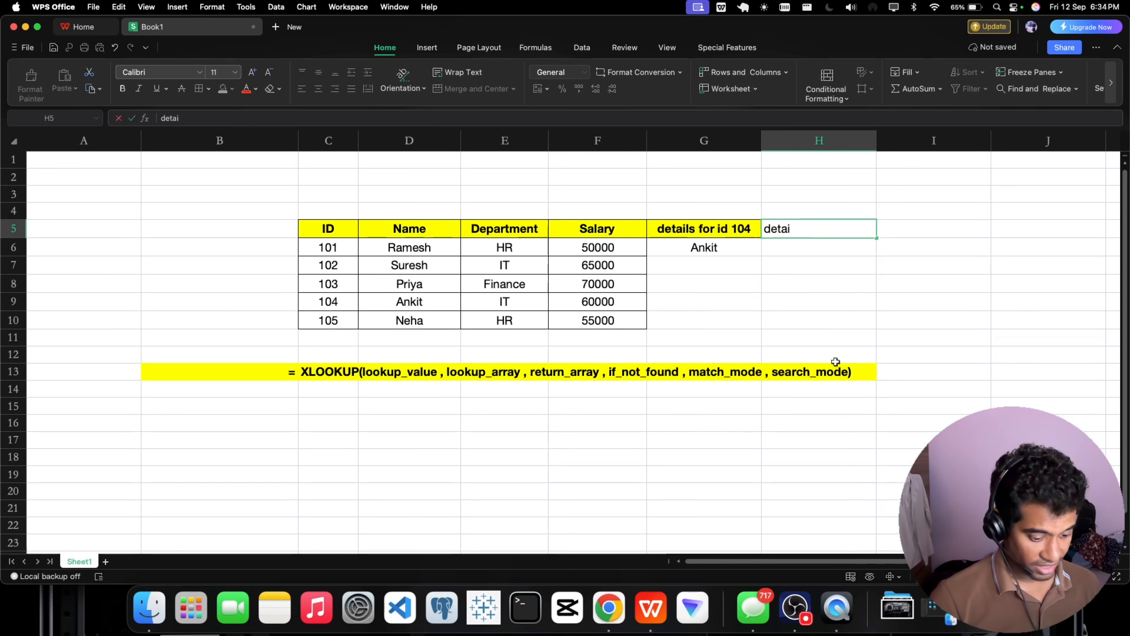
type("ls for")
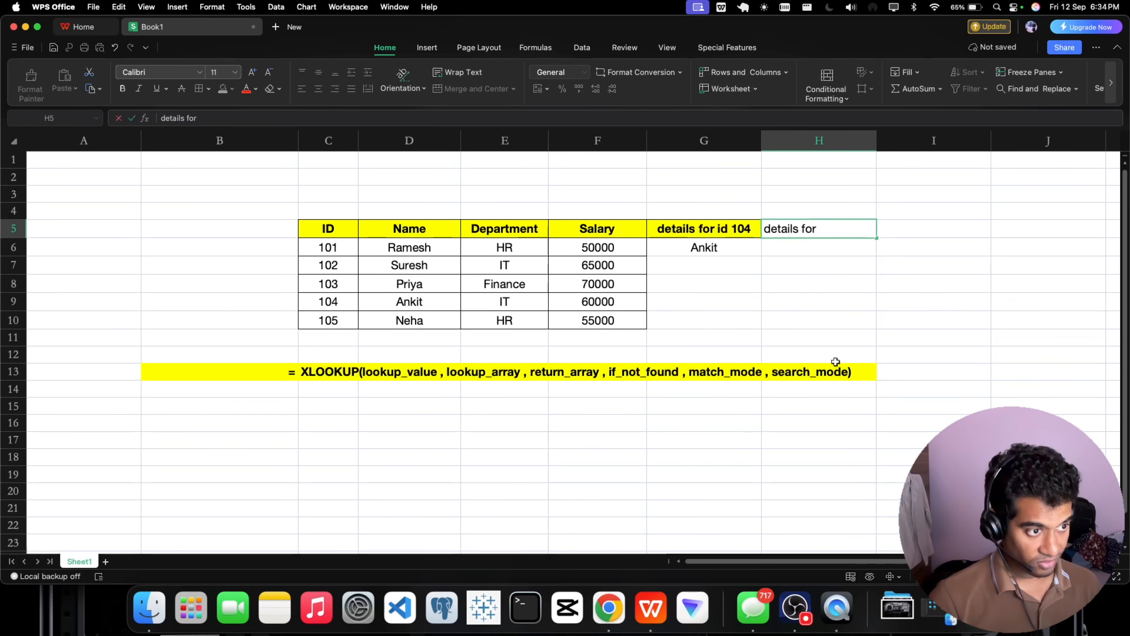
type(" id 1")
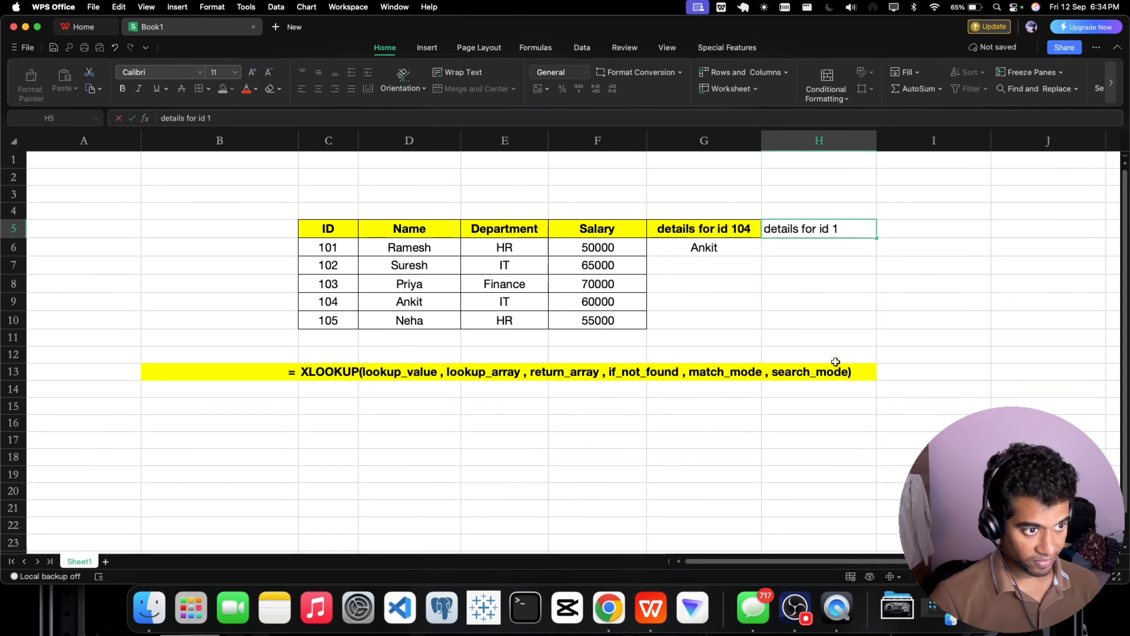
type("10")
key("Return")
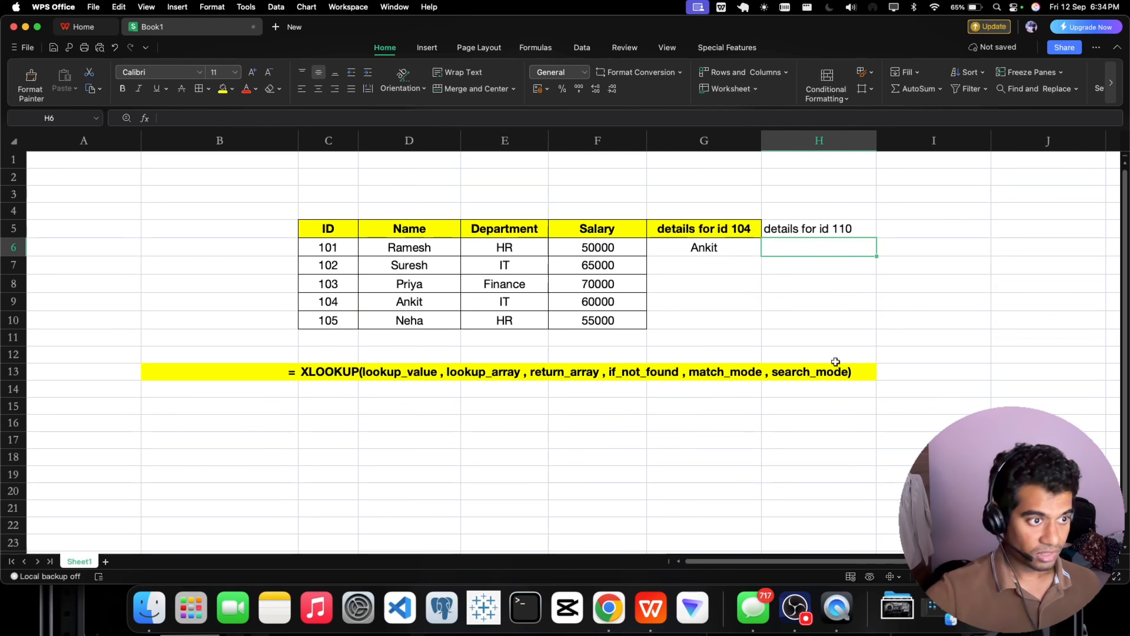
Step: Copy the formatting of heading G5 onto H5 with Format Painter
left_click(740, 228)
left_click(32, 87)
left_click(788, 231)
Step: Start an XLOOKUP formula in H6 with 110 as the lookup value
left_click(785, 248)
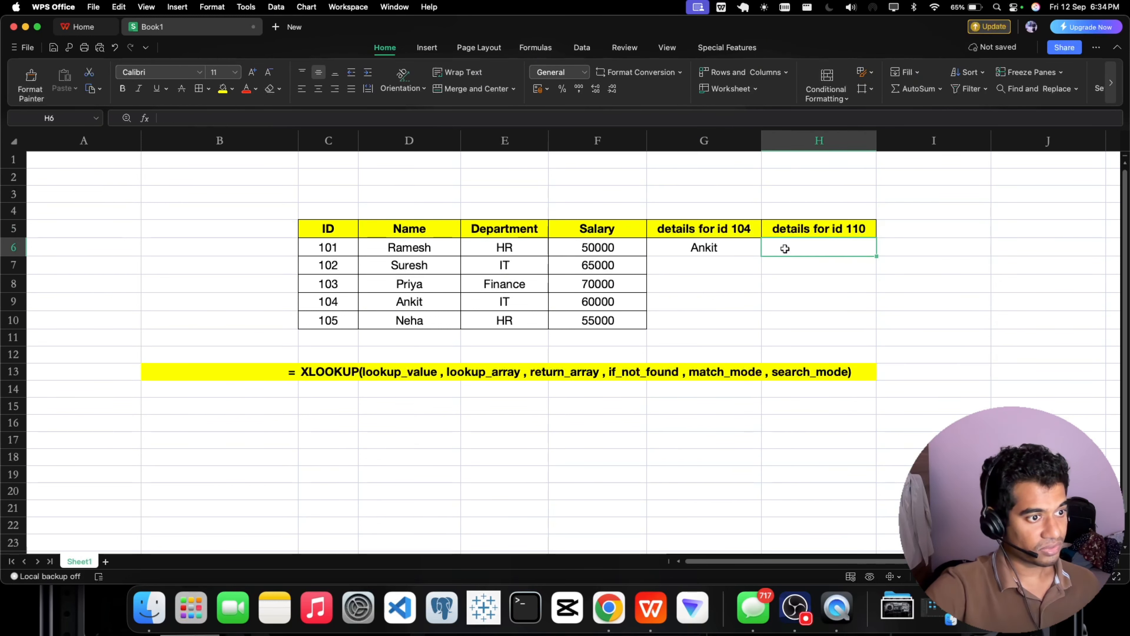
type("=")
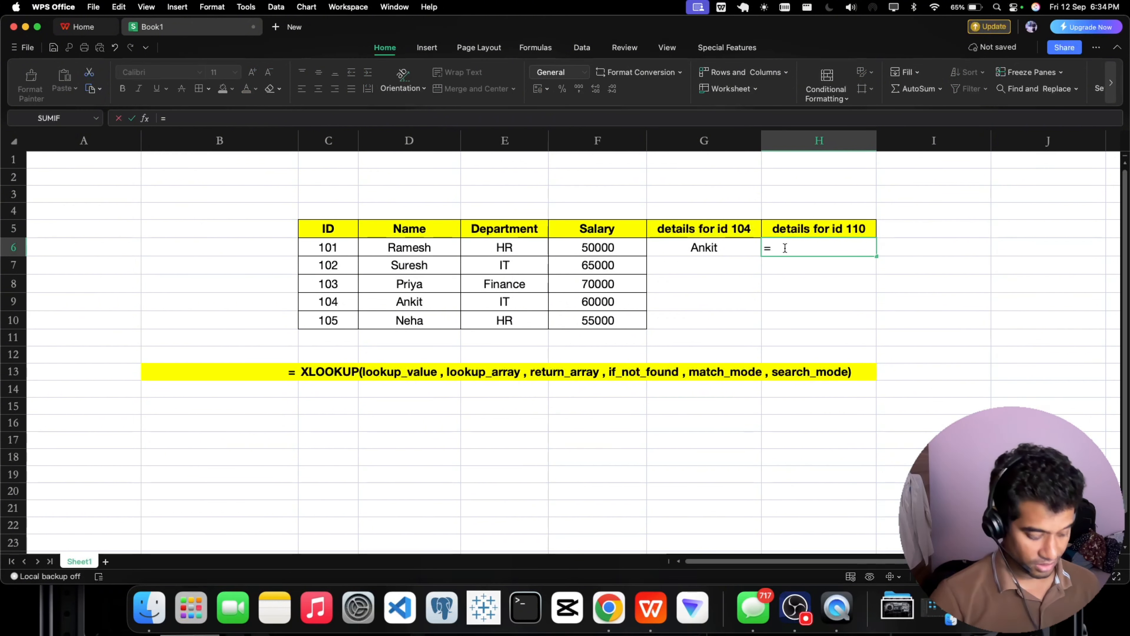
type("xloo")
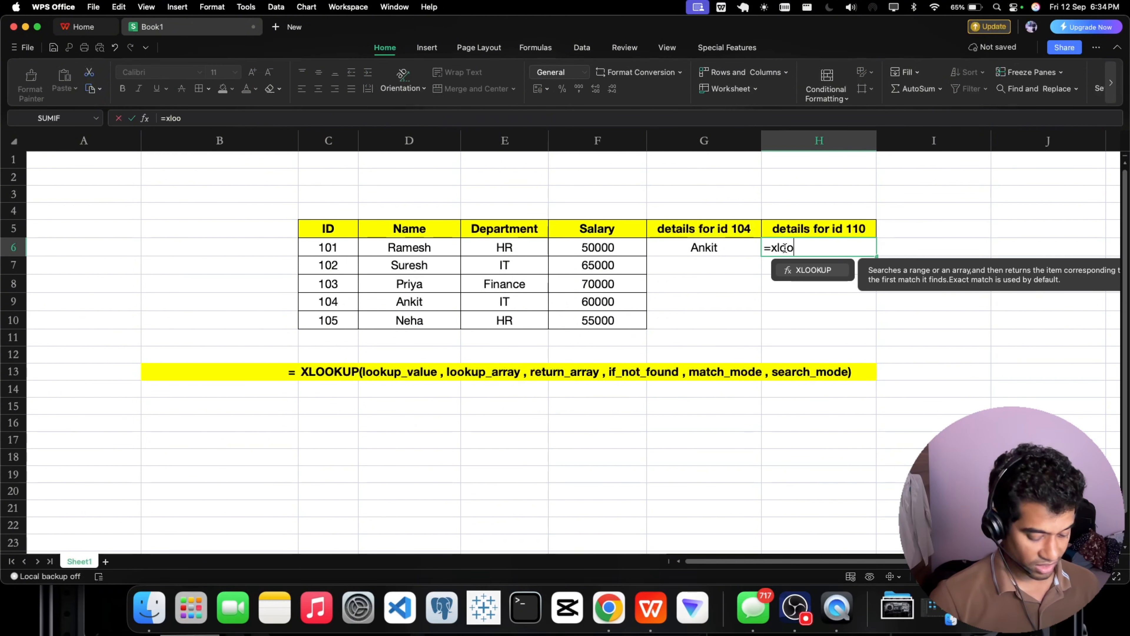
key("Tab")
type("(")
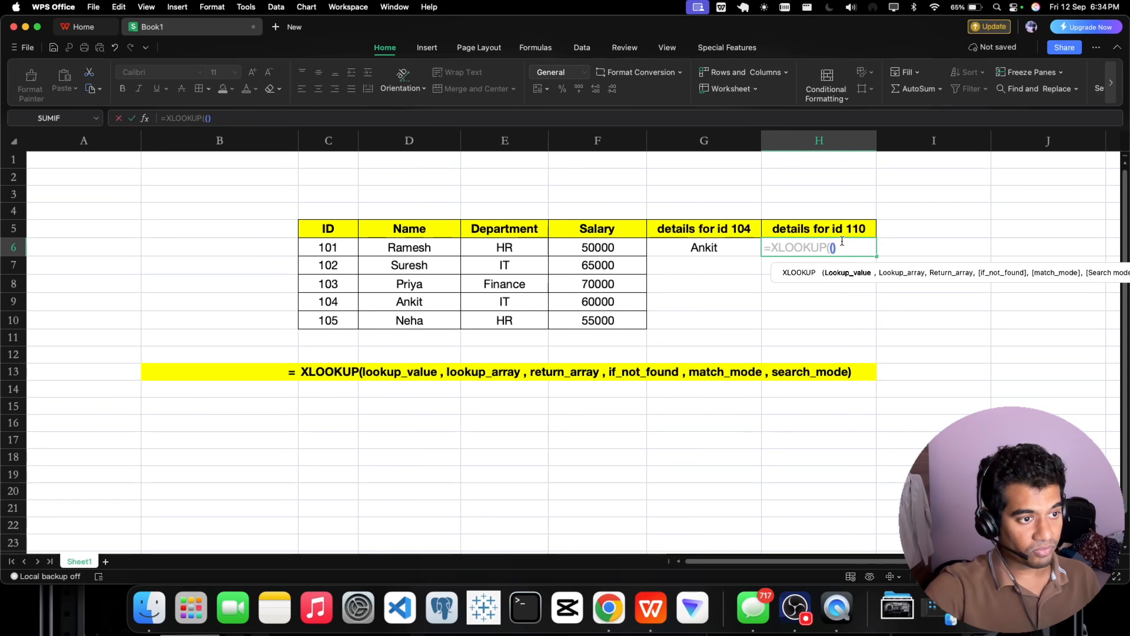
key("BackSpace")
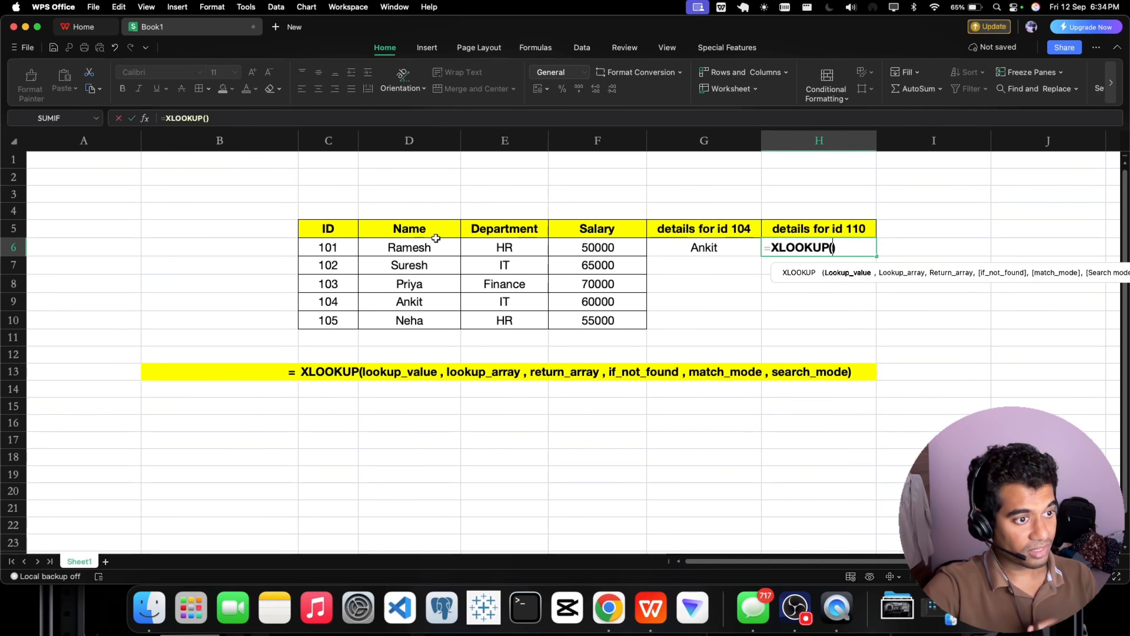
type("110")
key("BackSpace")
type("0,")
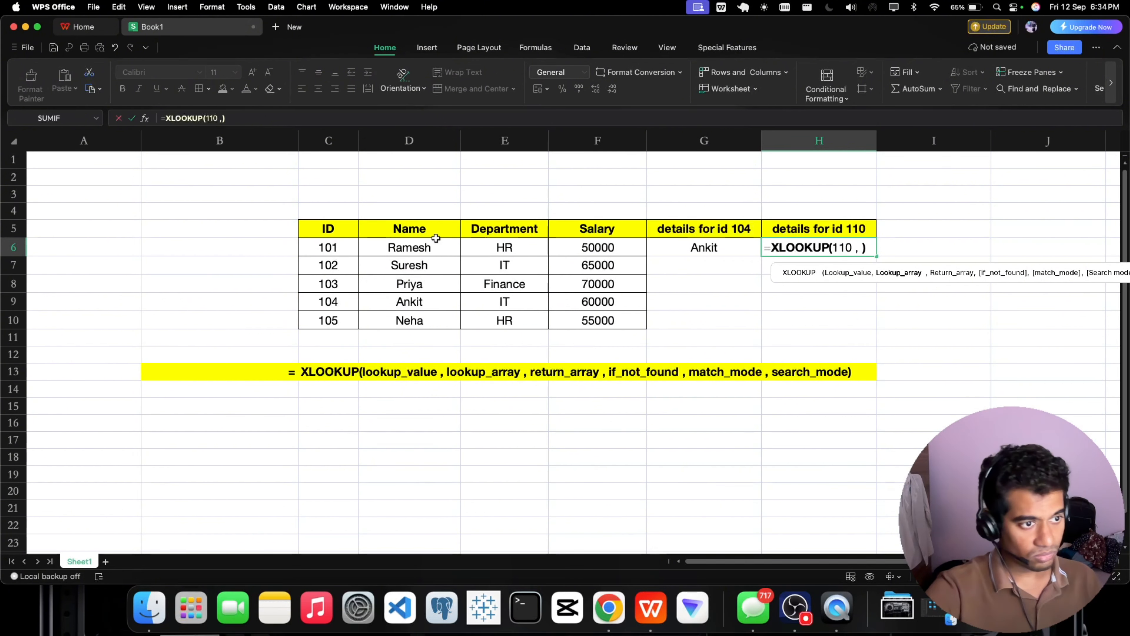
Step: Add the ID range C6:C10 as lookup array and the Name range D6:D10 as return array to the H6 formula
left_click_drag(325, 247, 328, 320)
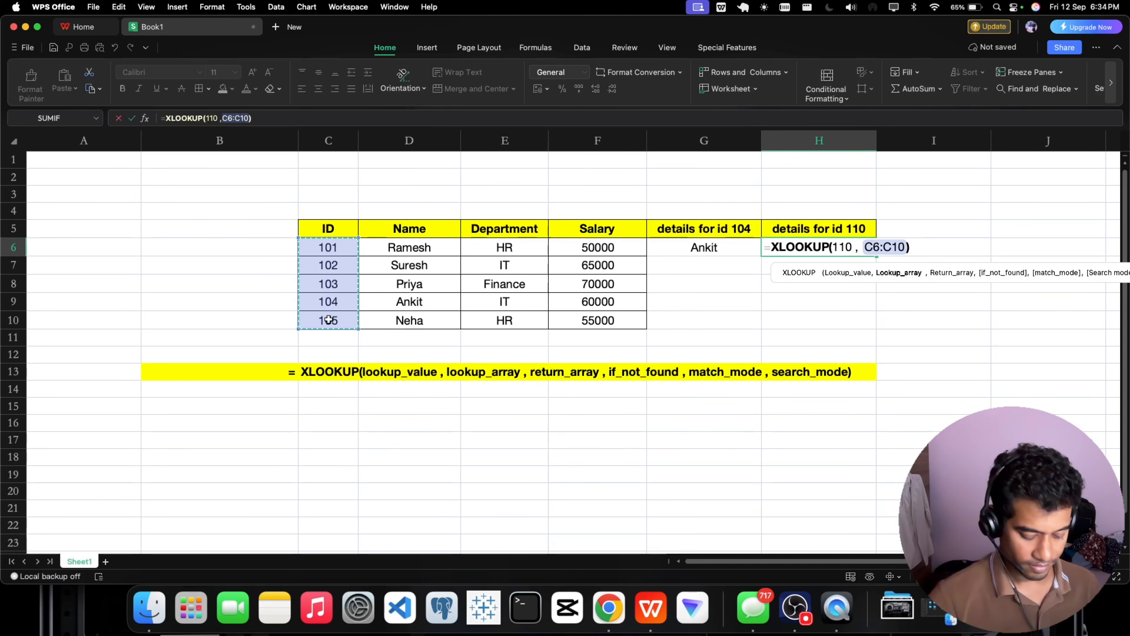
type(",")
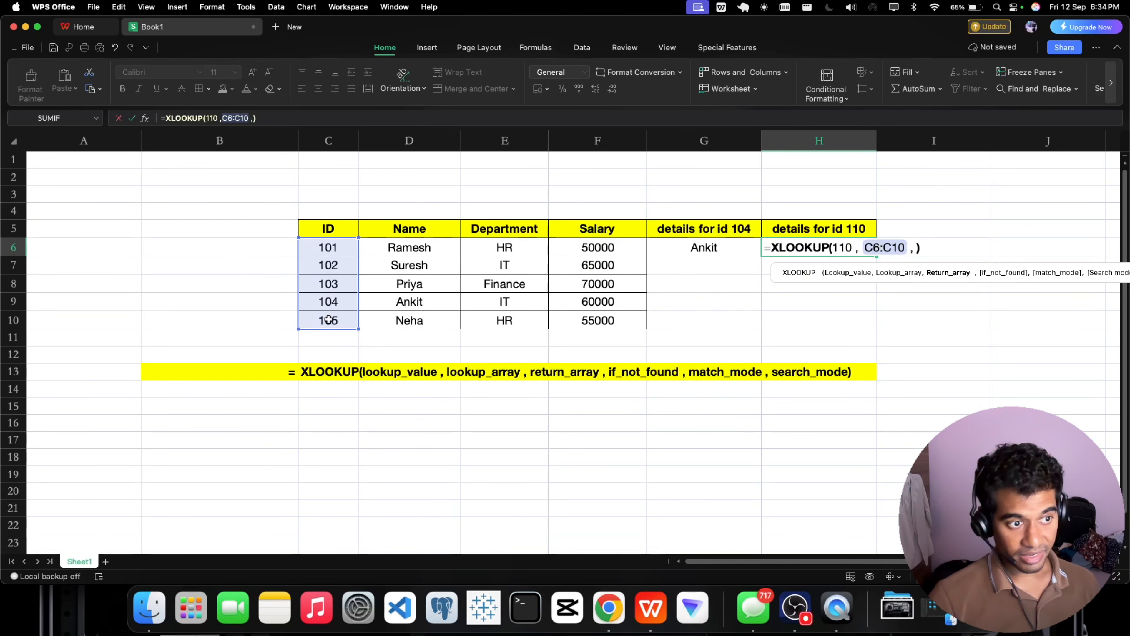
left_click_drag(403, 250, 410, 319)
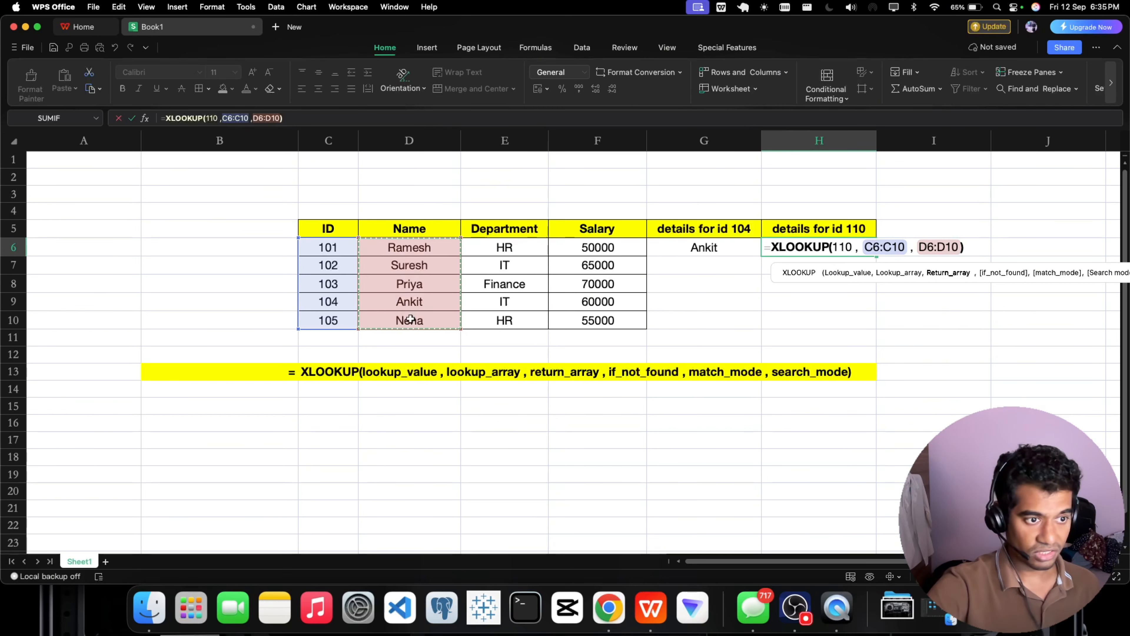
Step: Add "No Records" as the if-not-found text of the XLOOKUP formula in H6 and commit the formula
type(",\"")
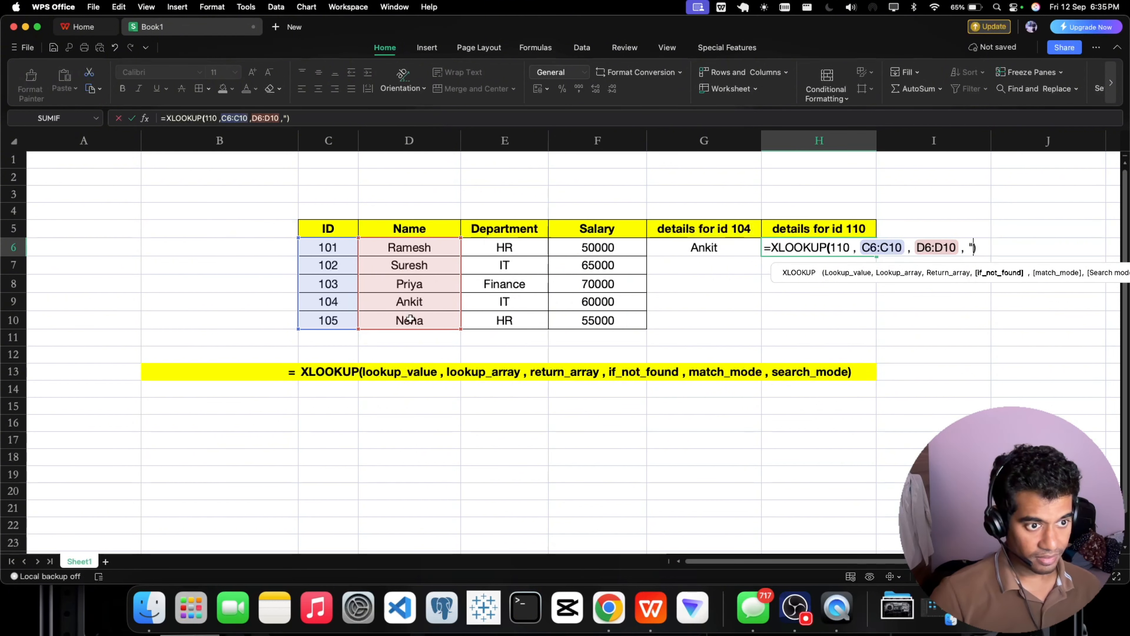
type("Nor")
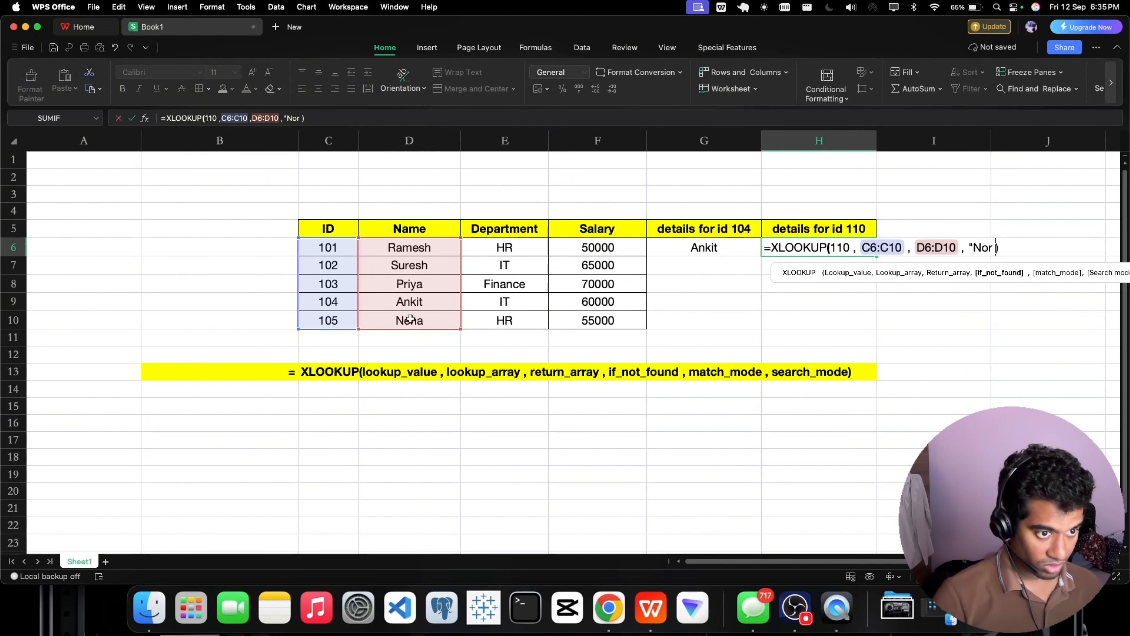
key("BackSpace")
type("ecord")
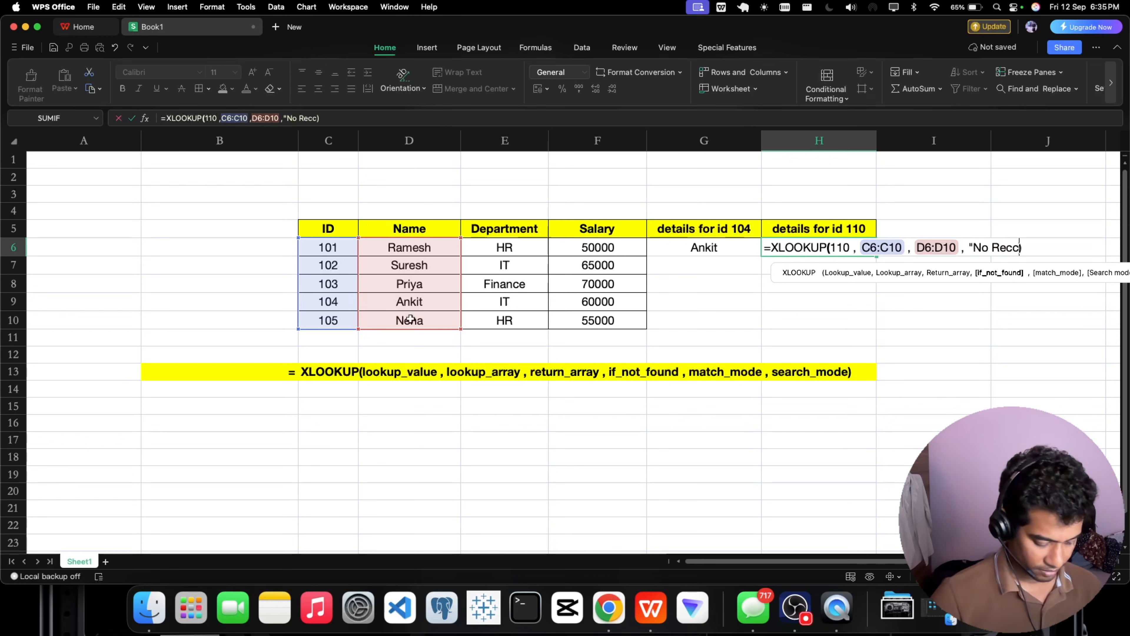
key("BackSpace")
key("BackSpace")
key("BackSpace")
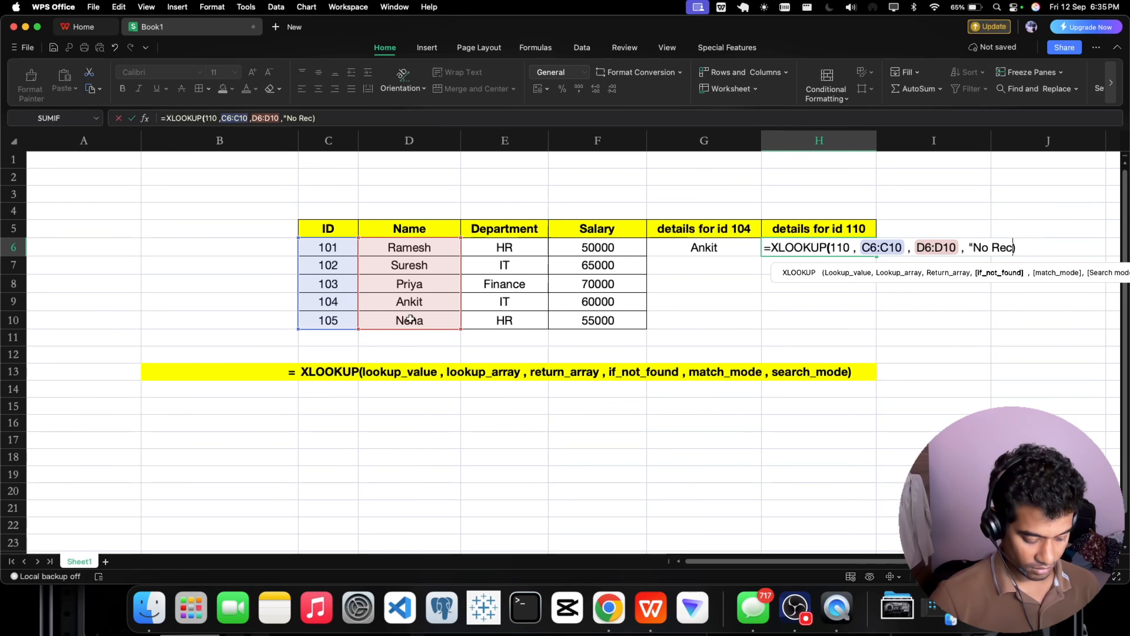
type("ords\"")
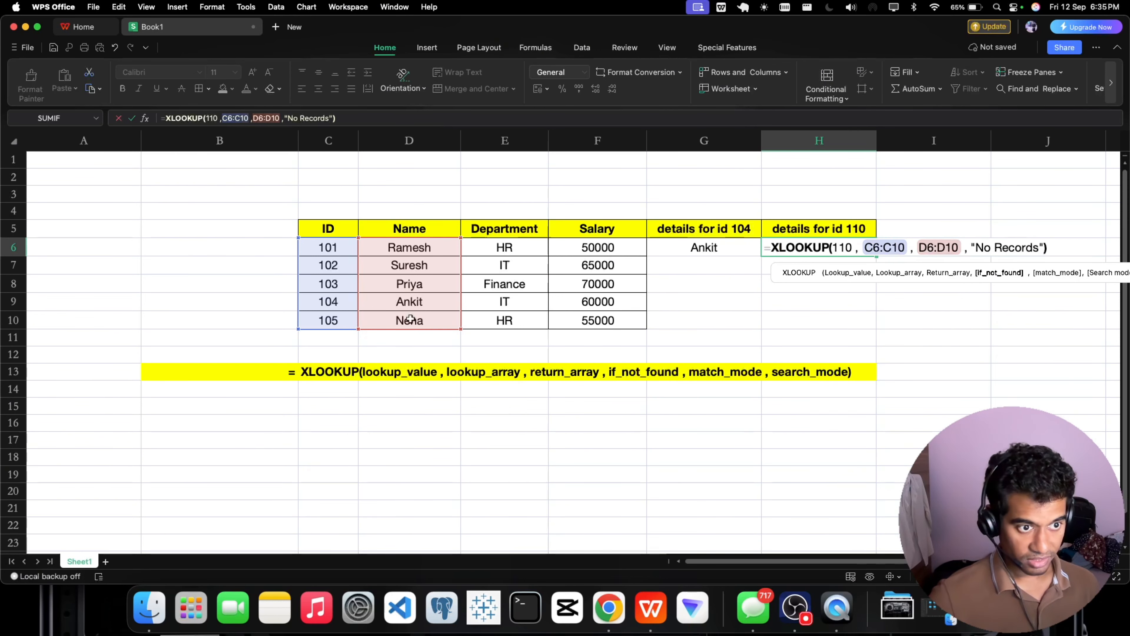
type(")")
key("Return")
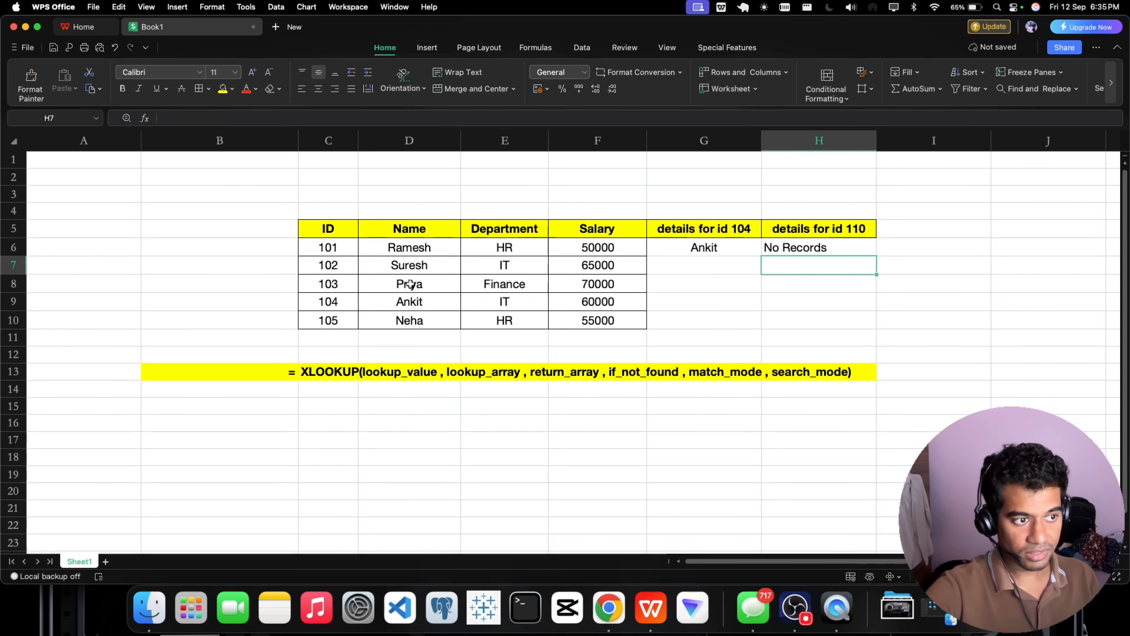
Step: Center the XLOOKUP result in cell H6 horizontally
left_click(787, 248)
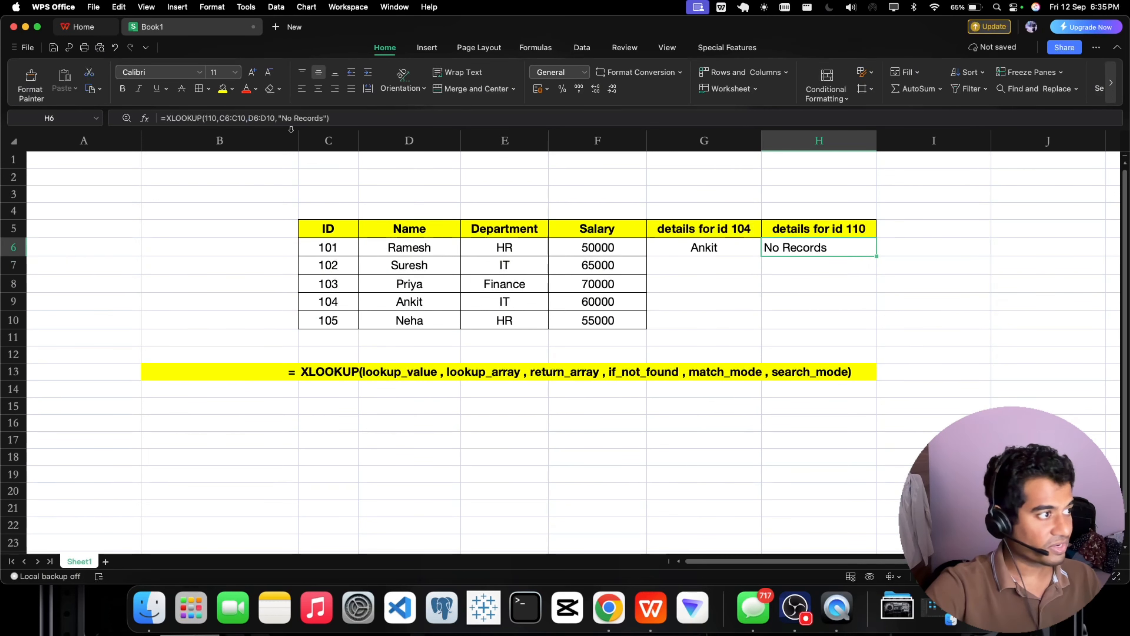
left_click(318, 88)
left_click(792, 297)
left_click(792, 247)
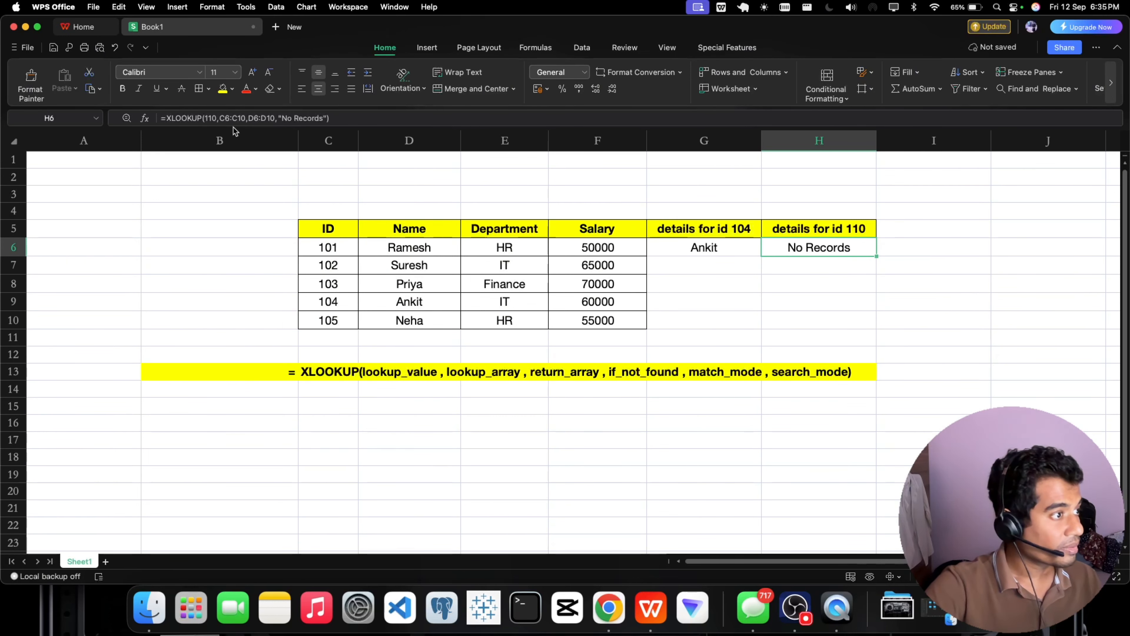
left_click_drag(328, 249, 330, 318)
left_click_drag(385, 254, 394, 319)
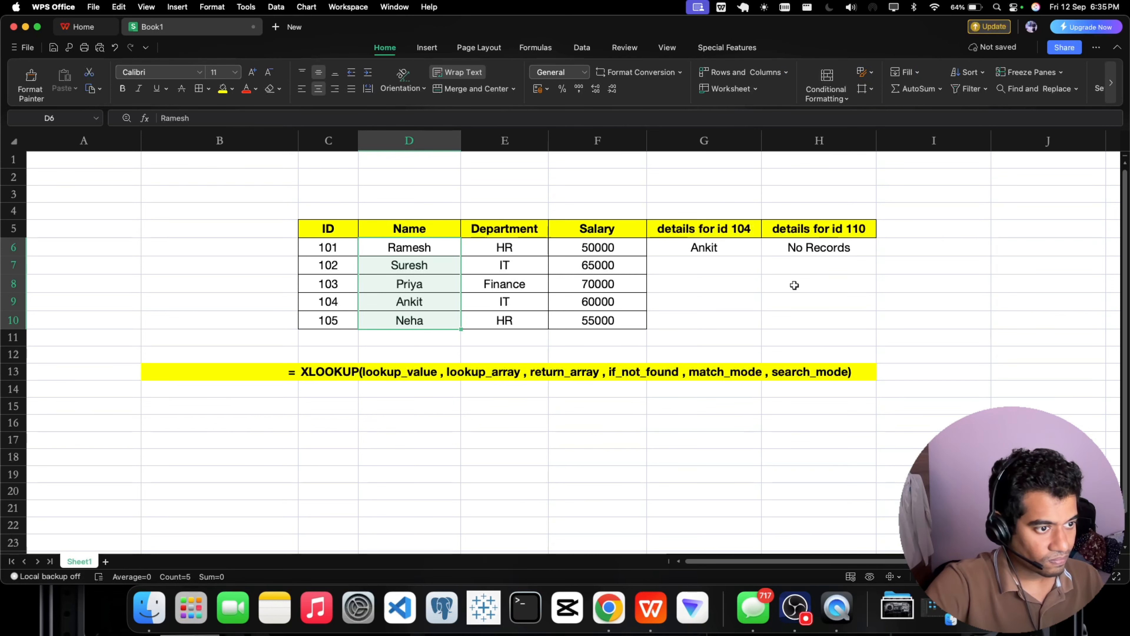
Step: Enter the heading "last emp in IT dept." in cell I5
double_click(896, 234)
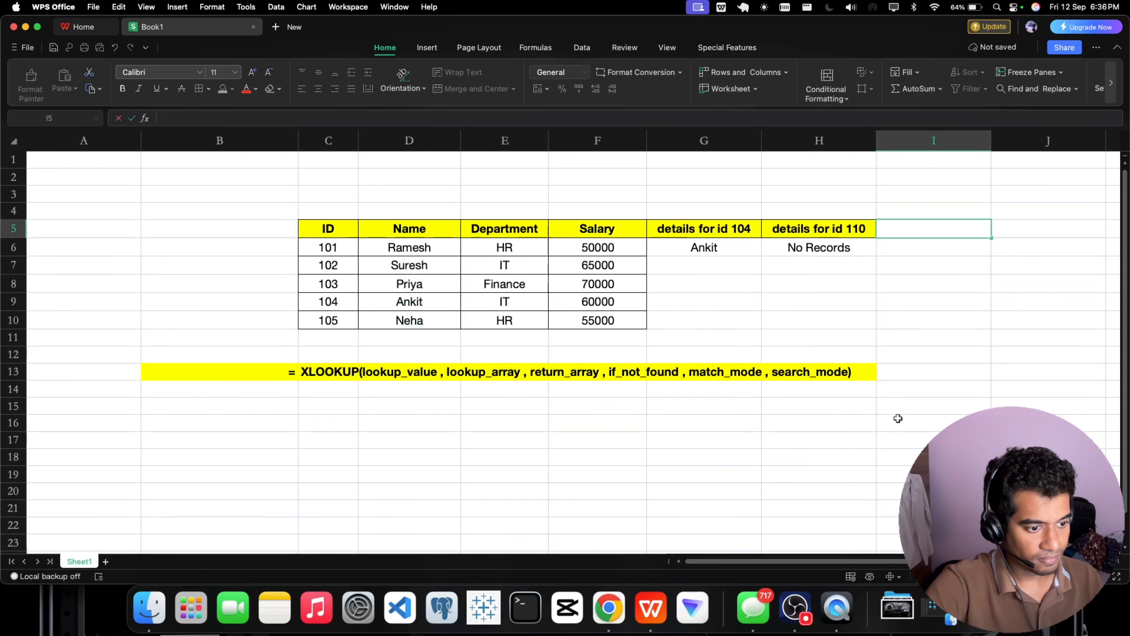
left_click_drag(740, 562, 823, 561)
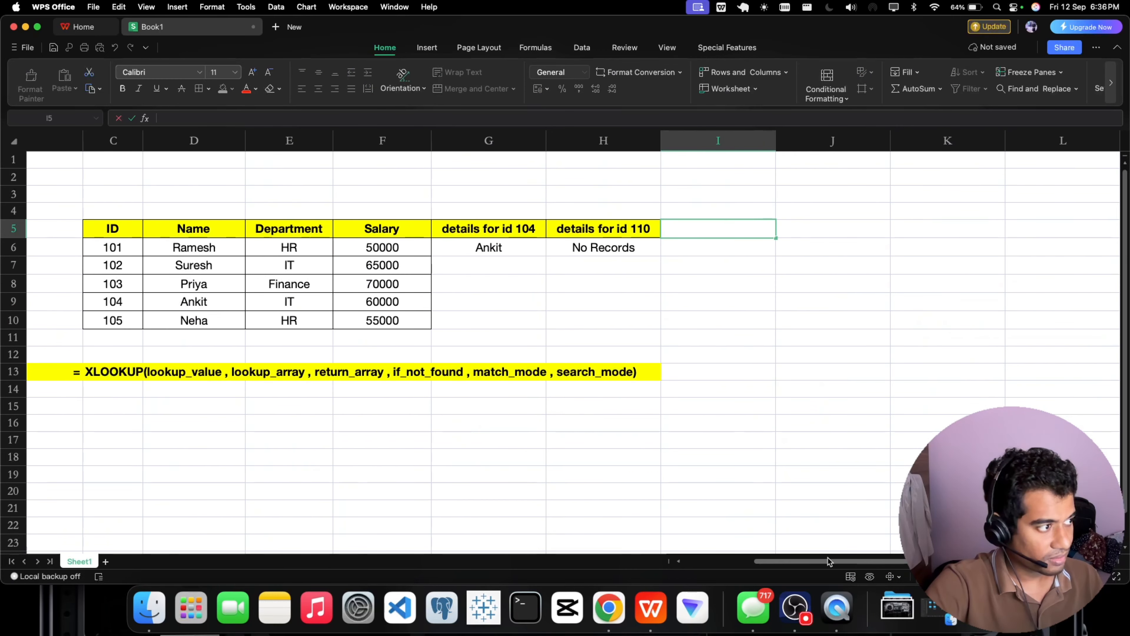
type("last emp")
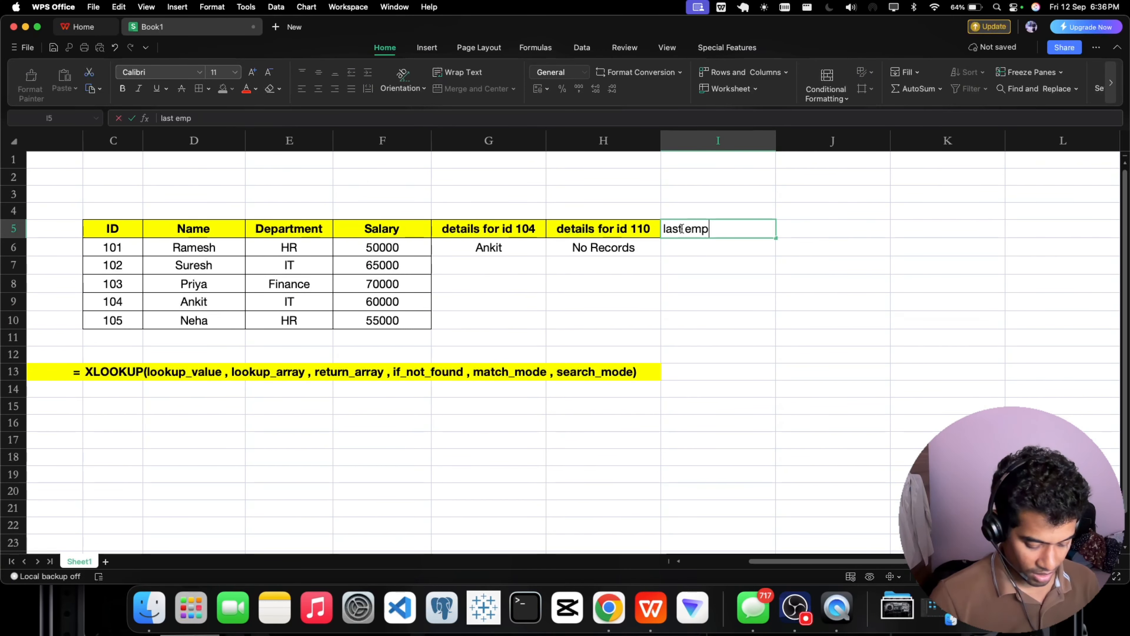
type(" in IT ")
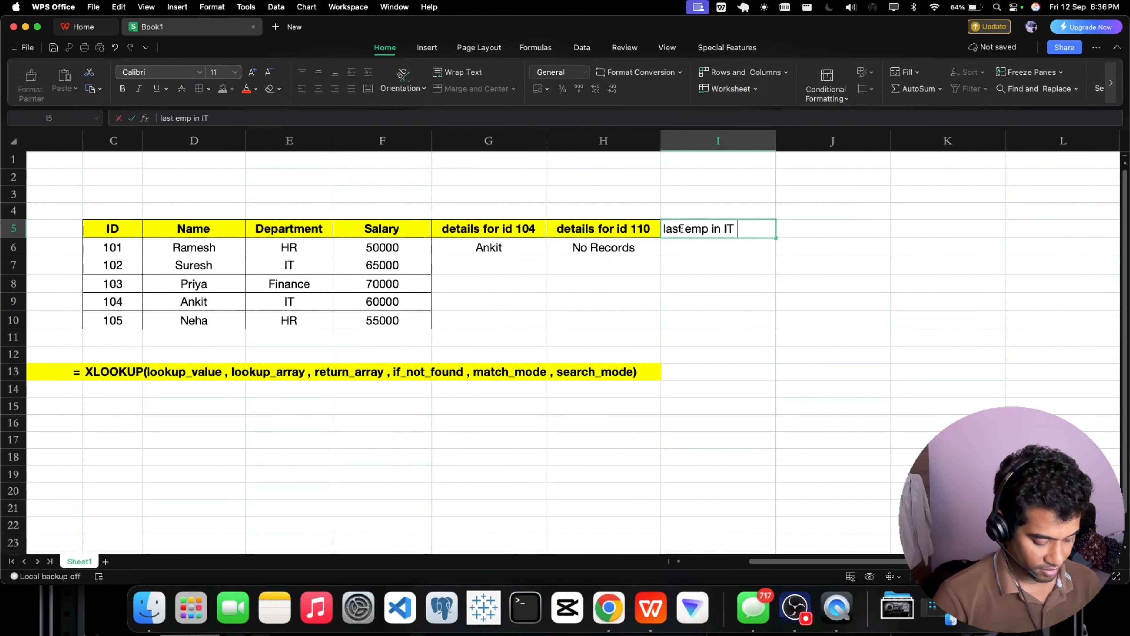
type("dept.")
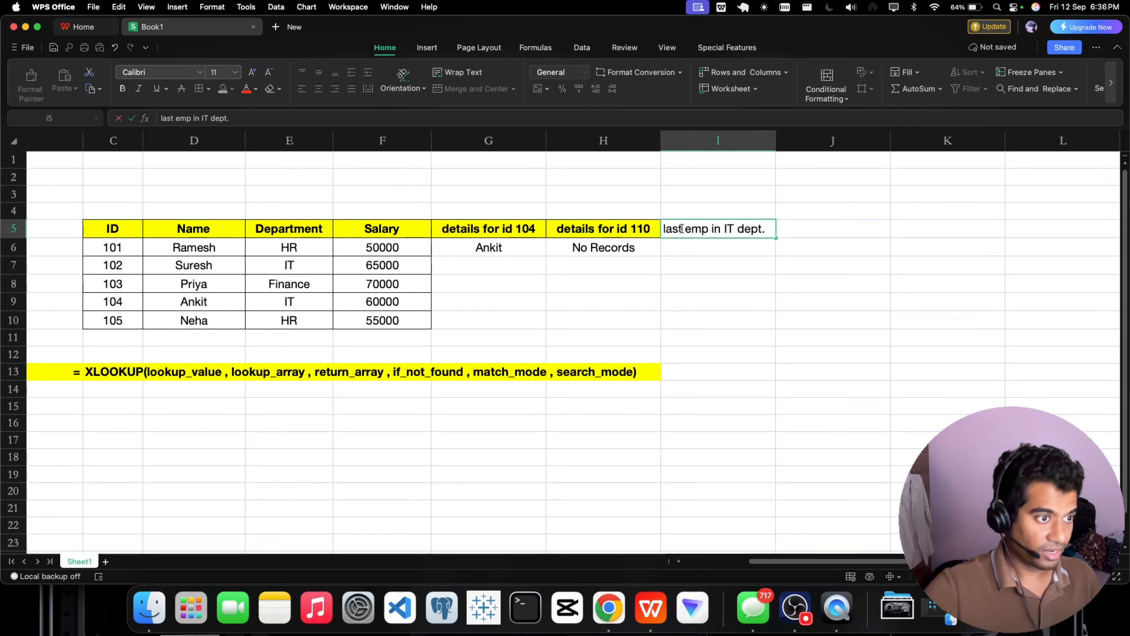
Step: Copy the formatting of heading H5 onto I5 with Format Painter
left_click(593, 227)
left_click(33, 88)
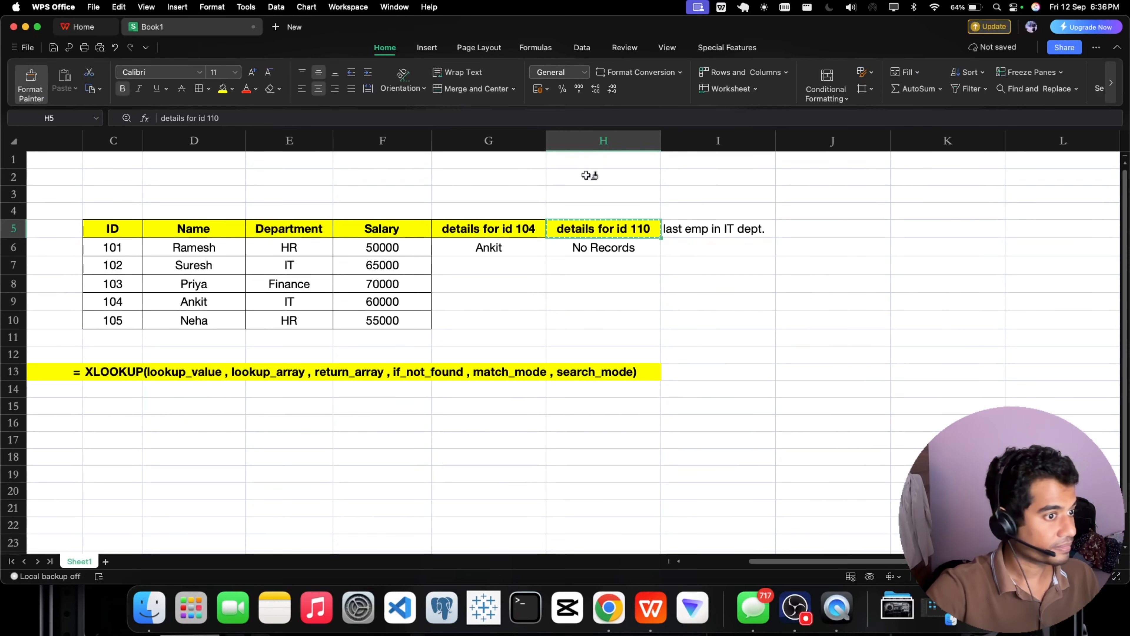
left_click(682, 225)
Step: Start an XLOOKUP formula in I6 with "IT" as the lookup value
double_click(688, 248)
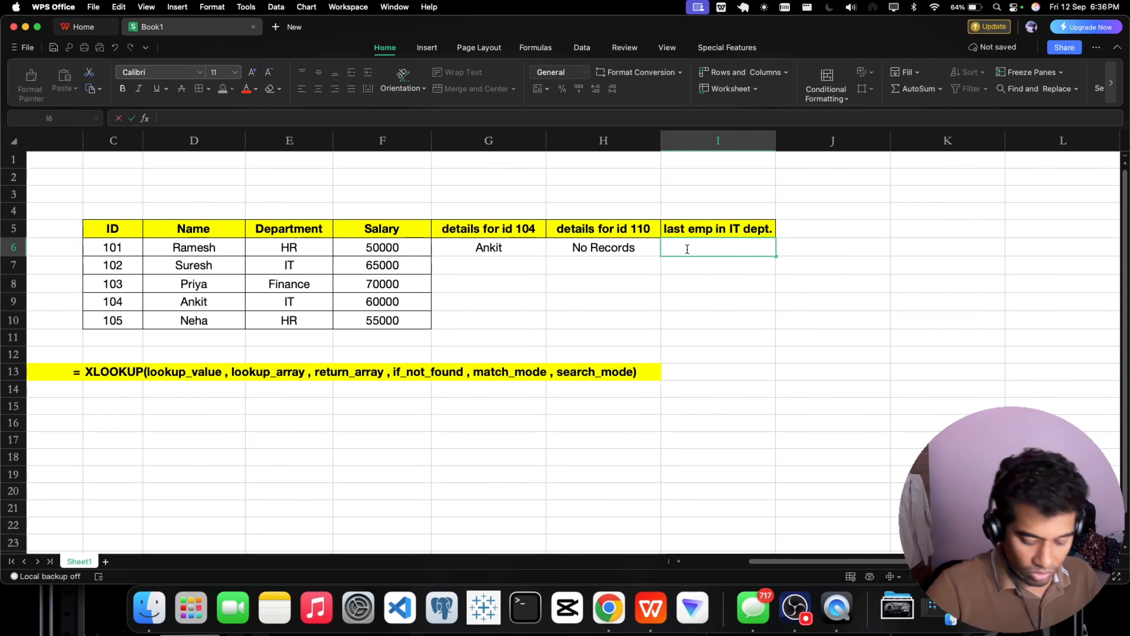
type("=")
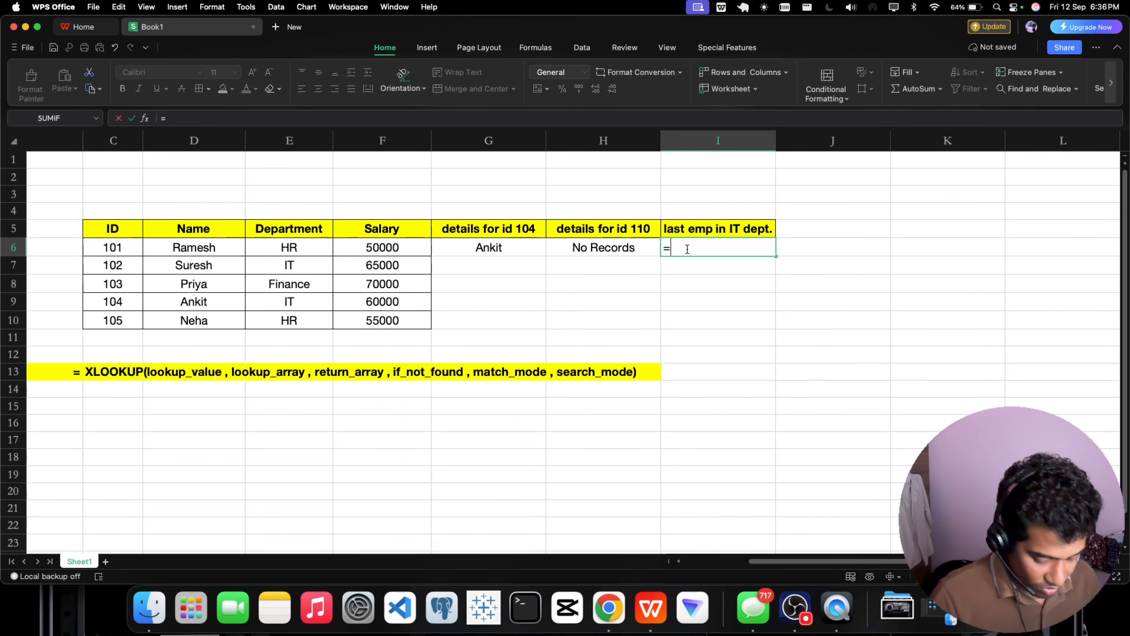
type("xlookup")
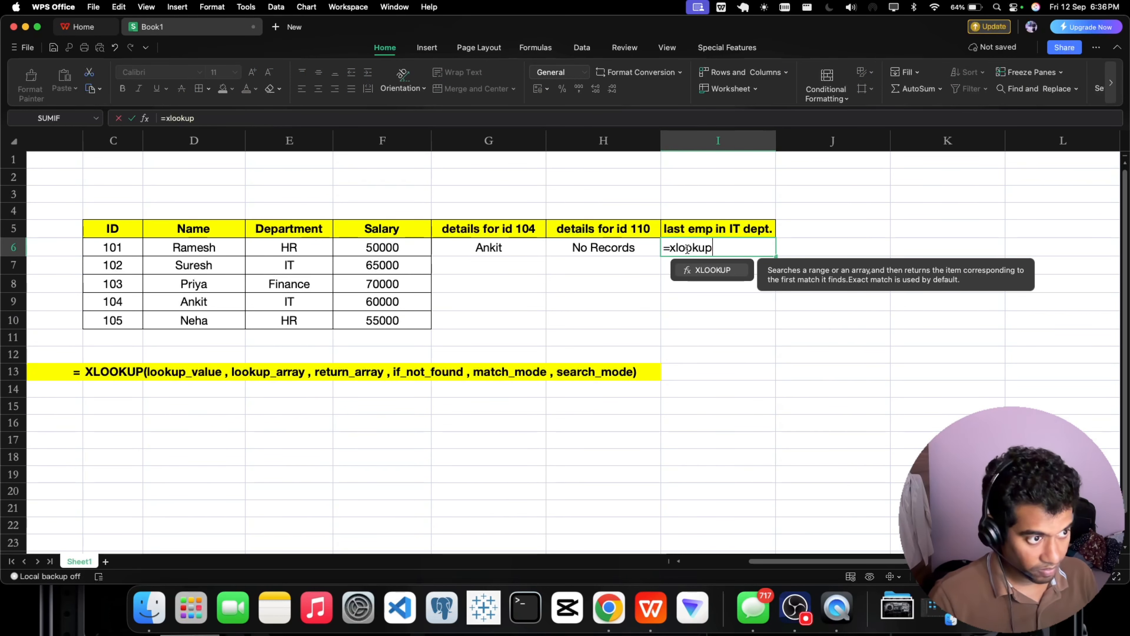
type("(")
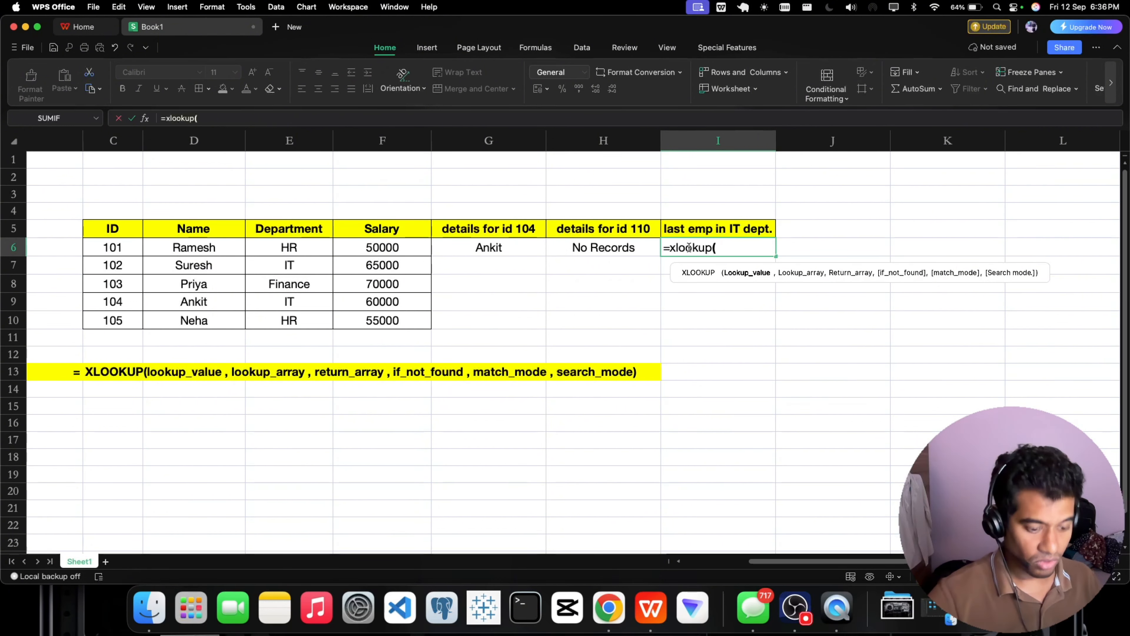
type("\"I")
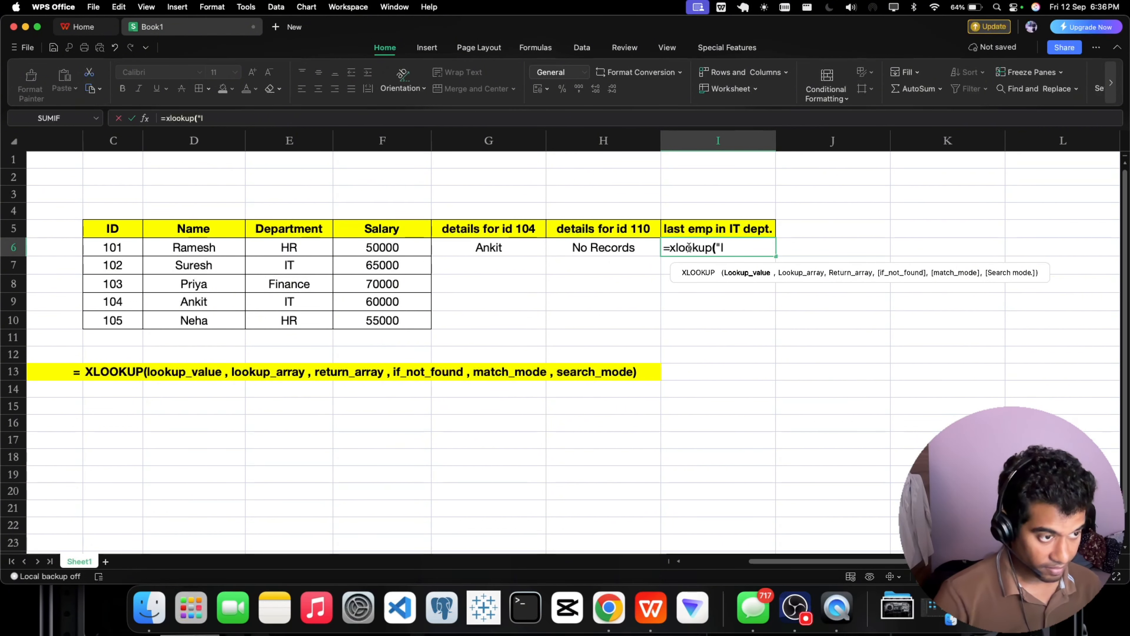
type("T\" ,")
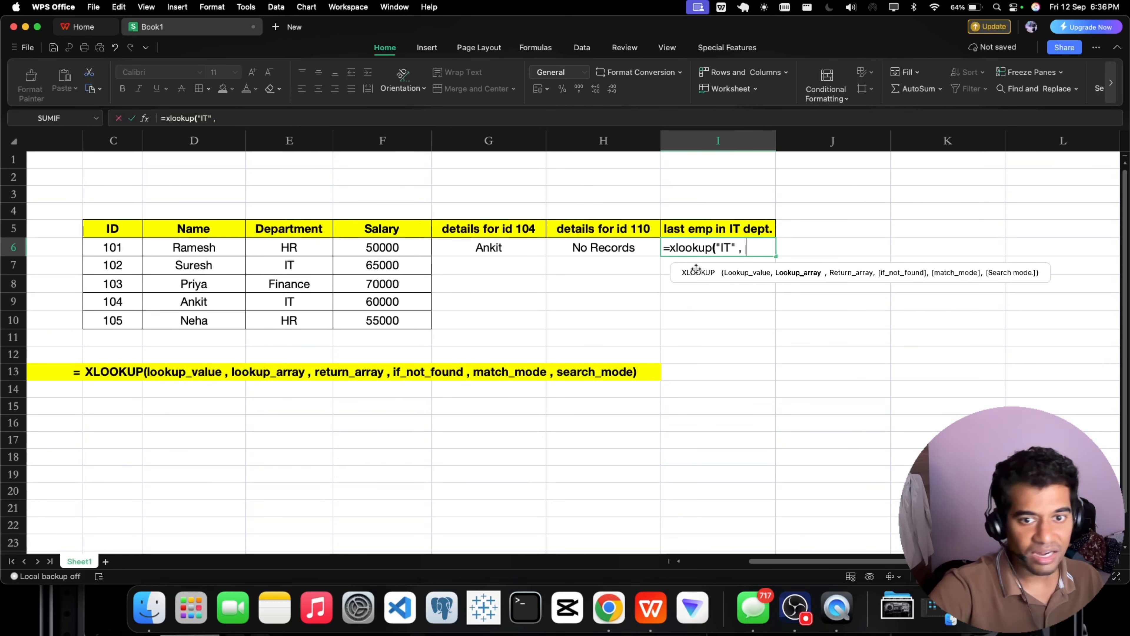
Step: Add the Department range E6:E10 as lookup array and the Name range D6:D10 as return array to the I6 formula
left_click(281, 250)
left_click_drag(280, 250, 289, 322)
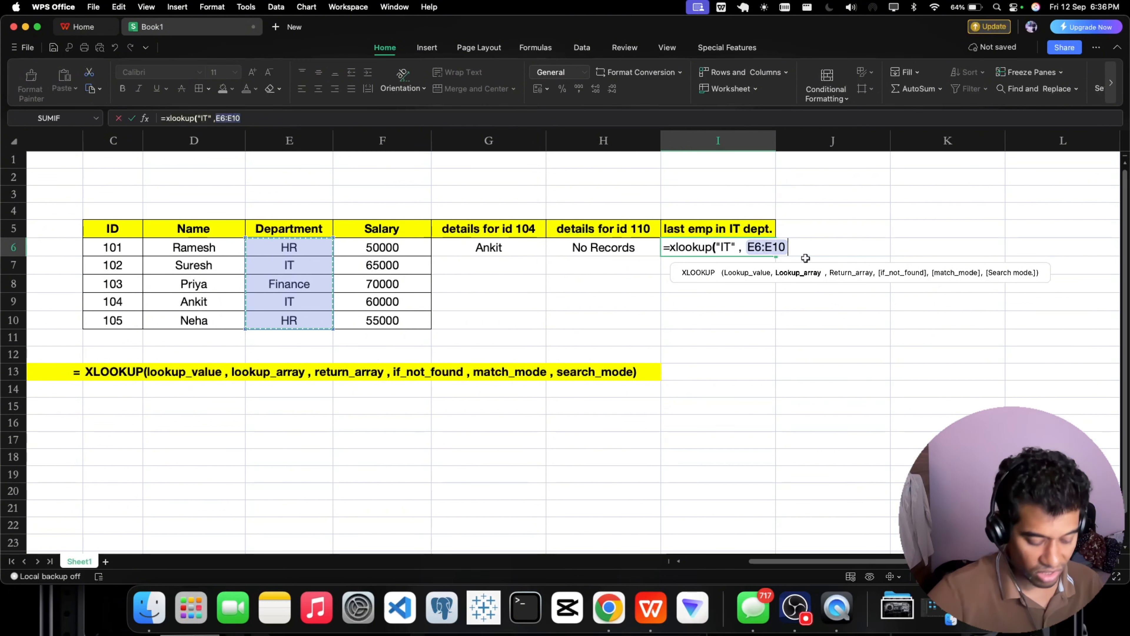
type(",")
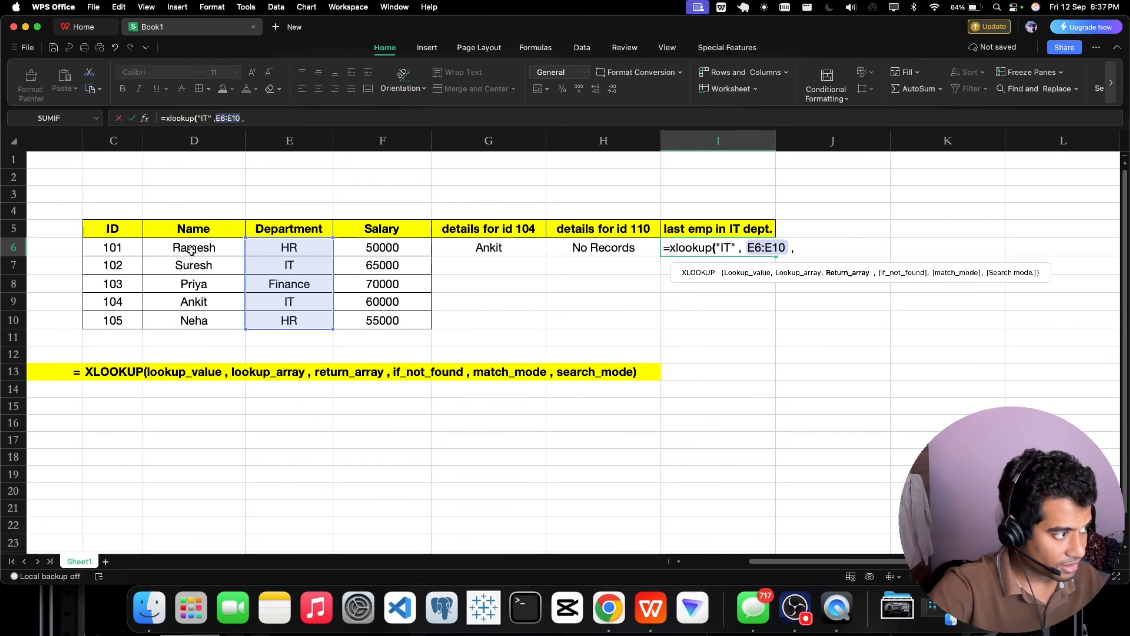
left_click_drag(192, 247, 191, 319)
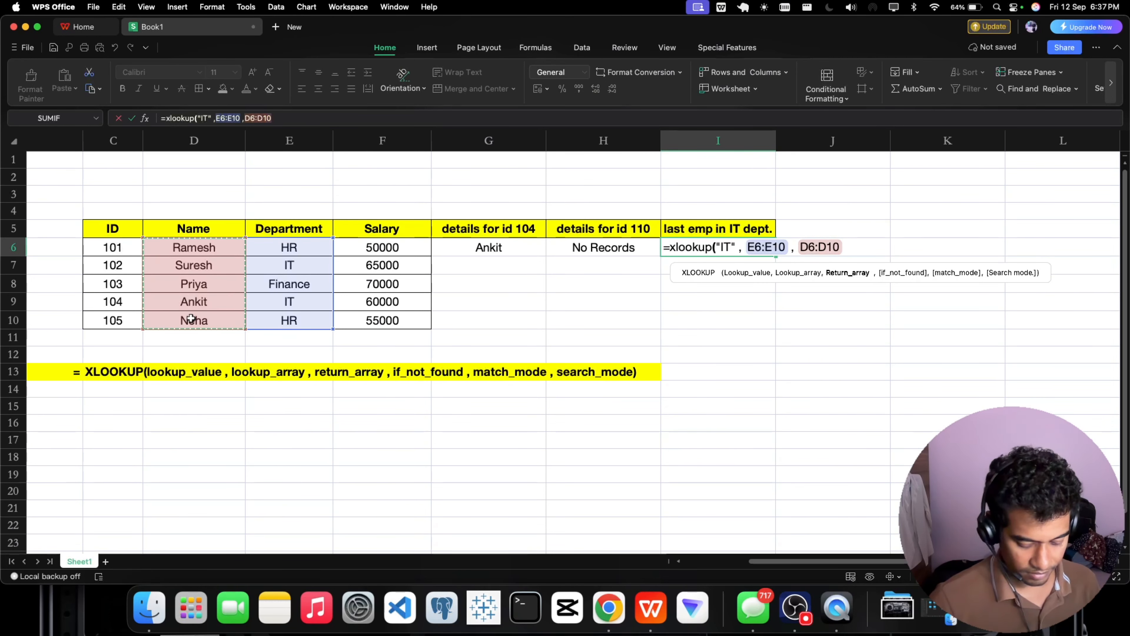
type(",")
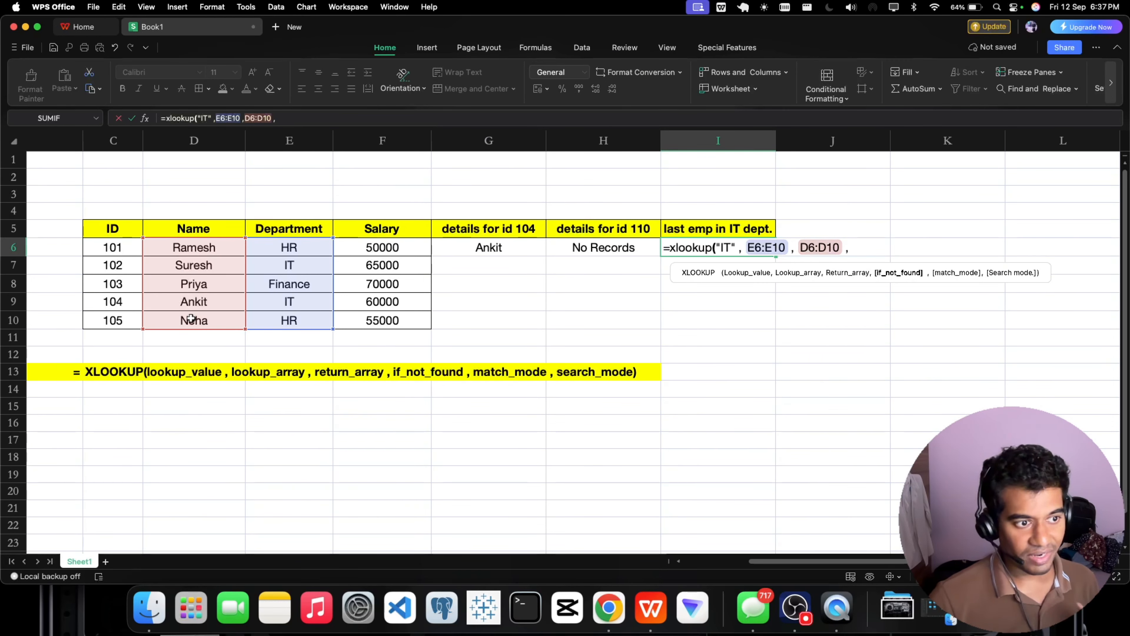
Step: Add "No Records" as the if-not-found text of the XLOOKUP formula in I6
type("\"\"")
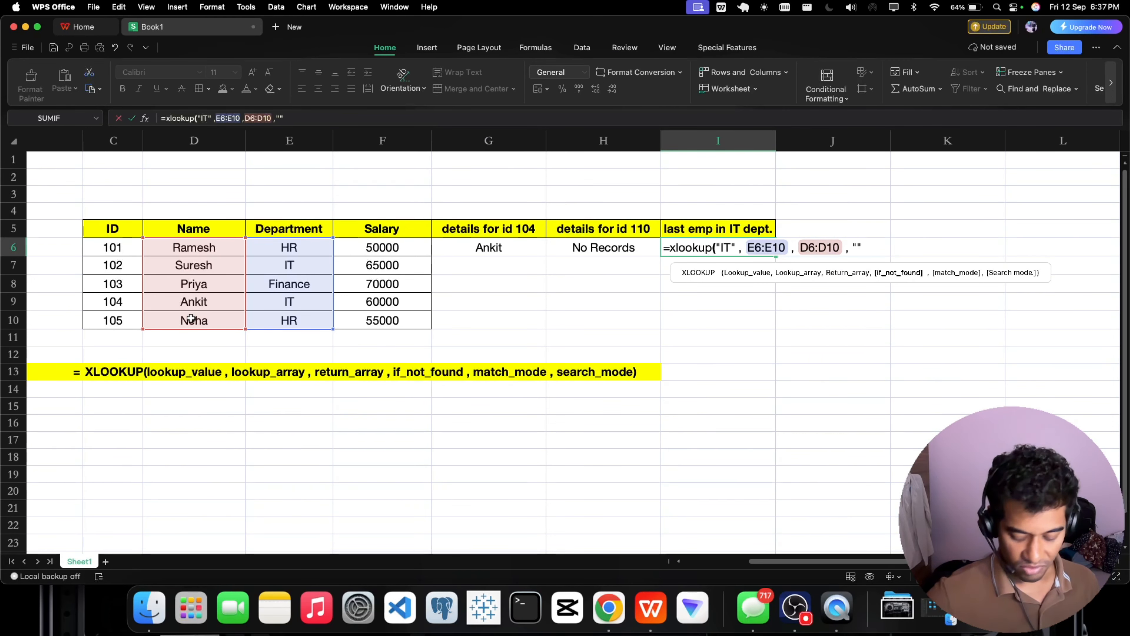
key("Left")
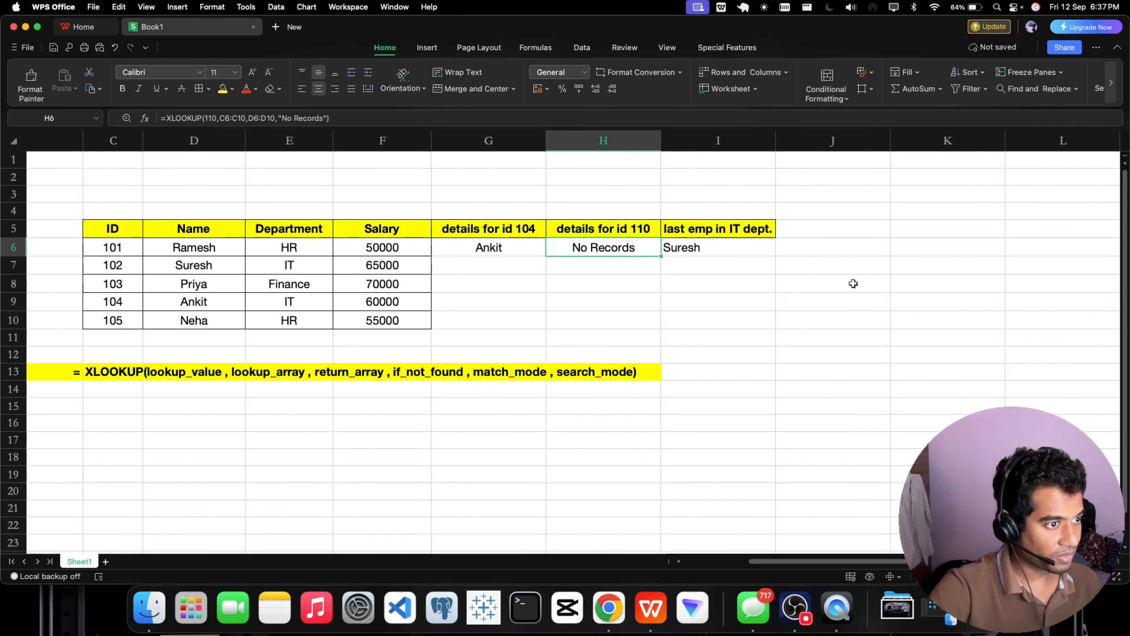
left_click(729, 245)
double_click(732, 247)
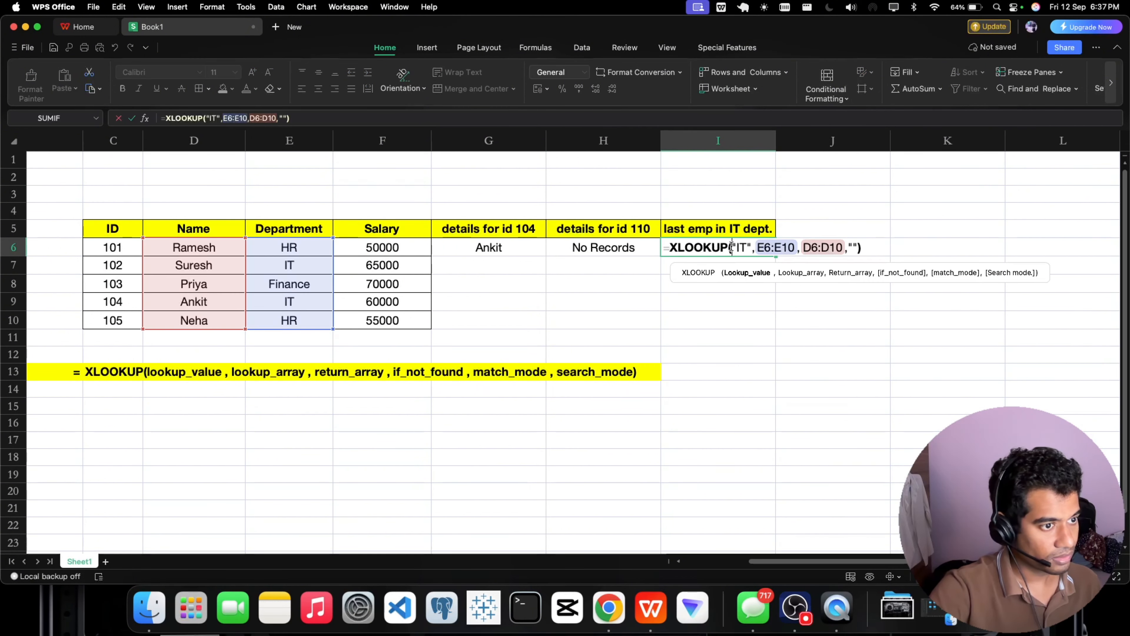
left_click(849, 249)
type("No")
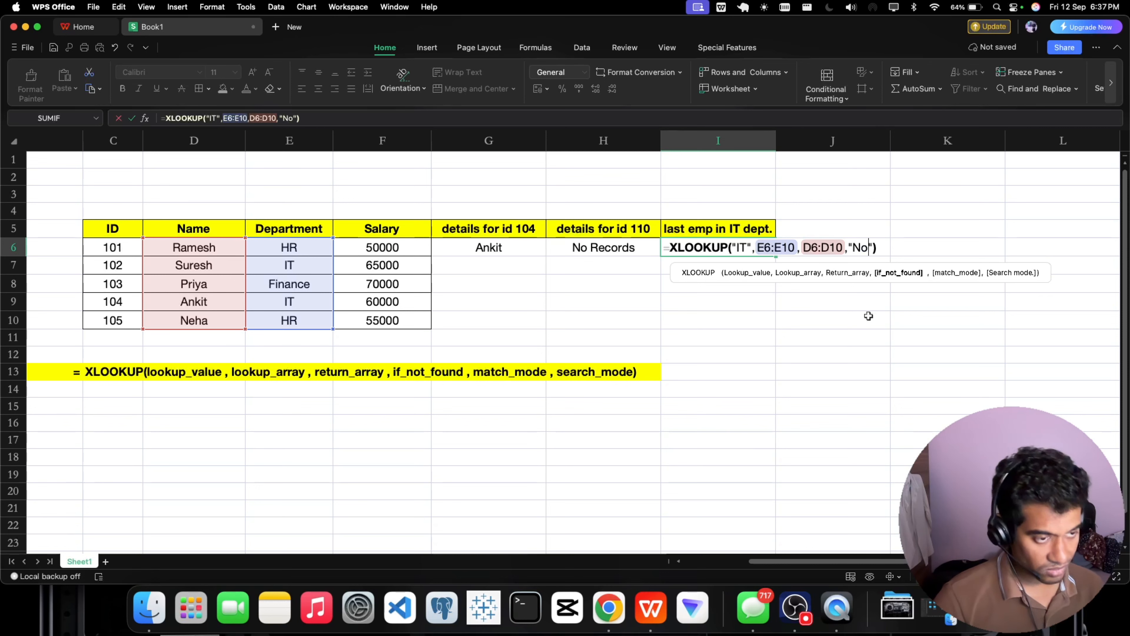
type(" Record")
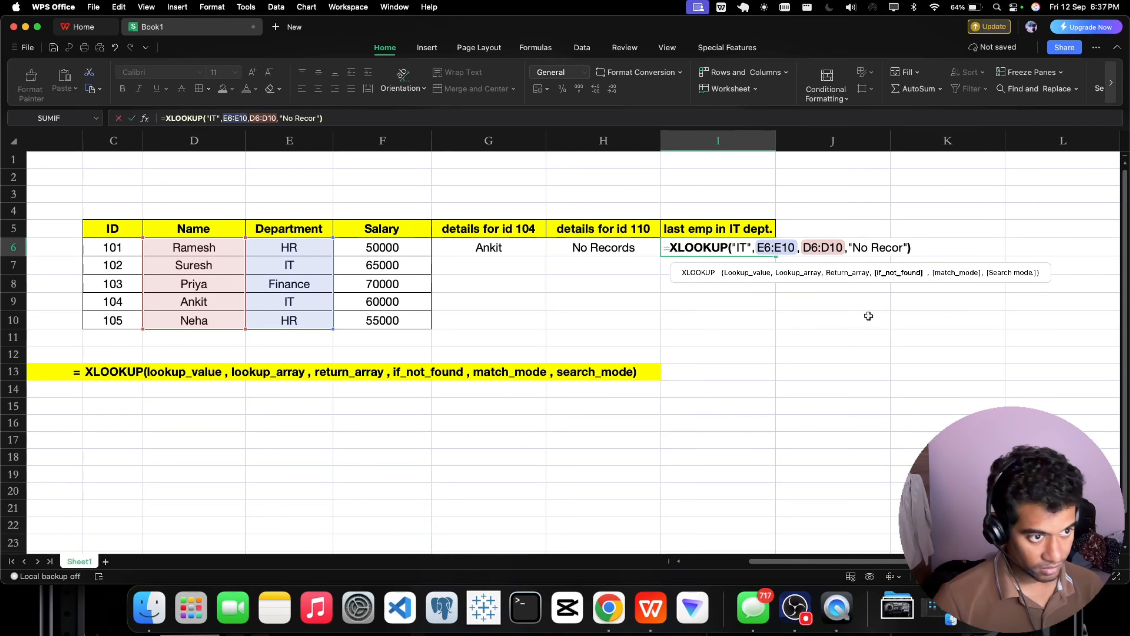
type("s")
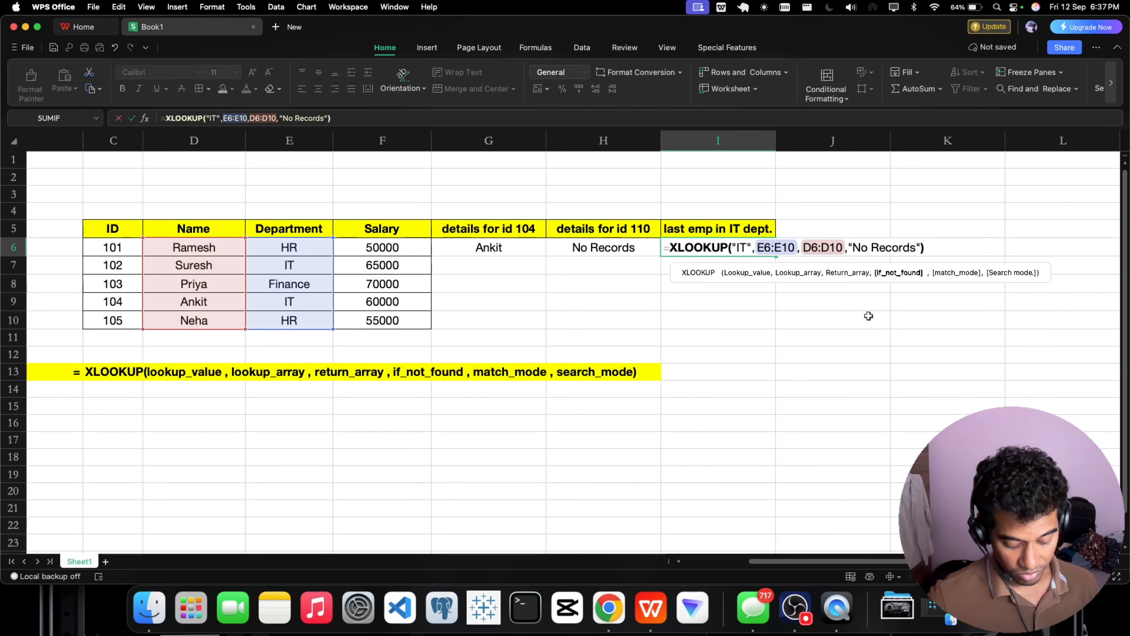
Step: Complete the I6 XLOOKUP formula with match mode 0 and search mode -1, and center the cell's content horizontally
key("Right")
type(",")
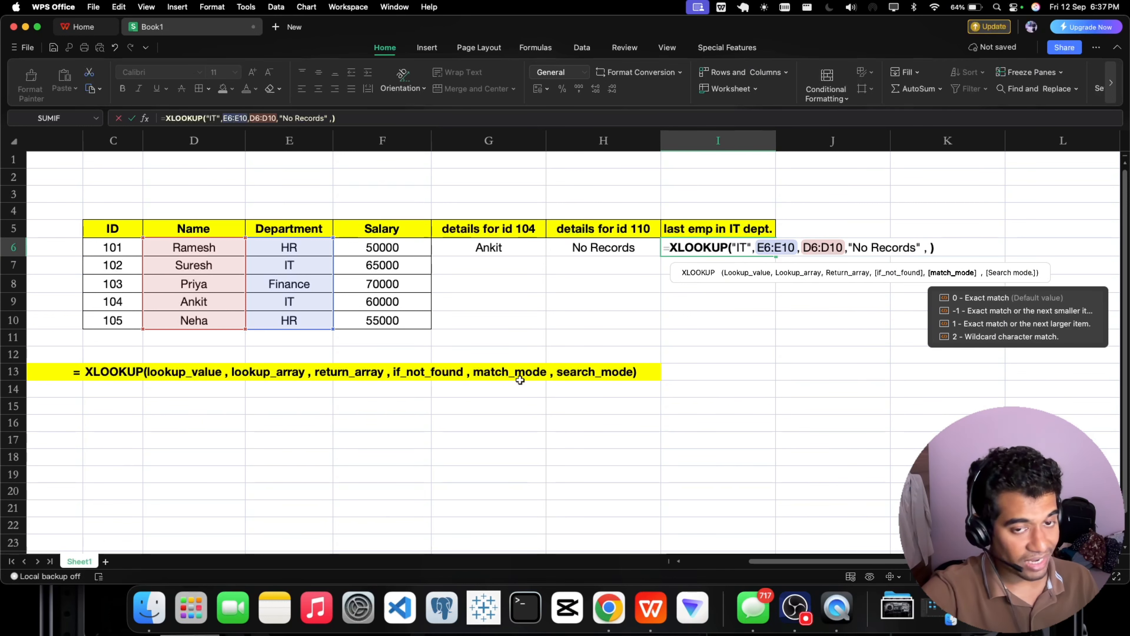
type("0 ,")
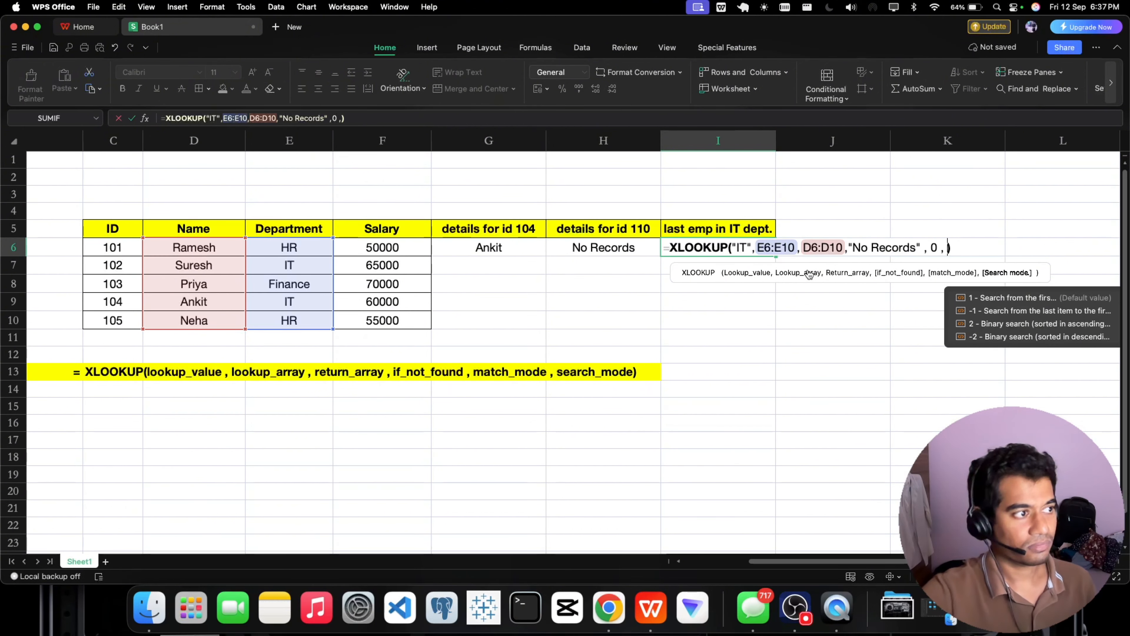
scroll(877, 561, "right", 2)
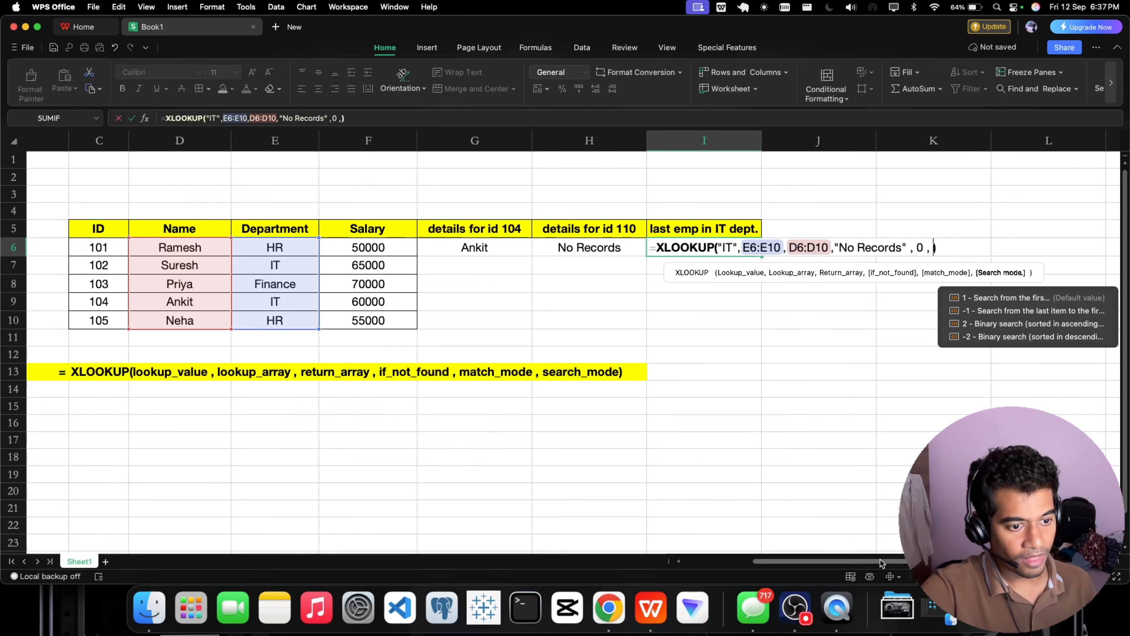
scroll(881, 562, "right", 3)
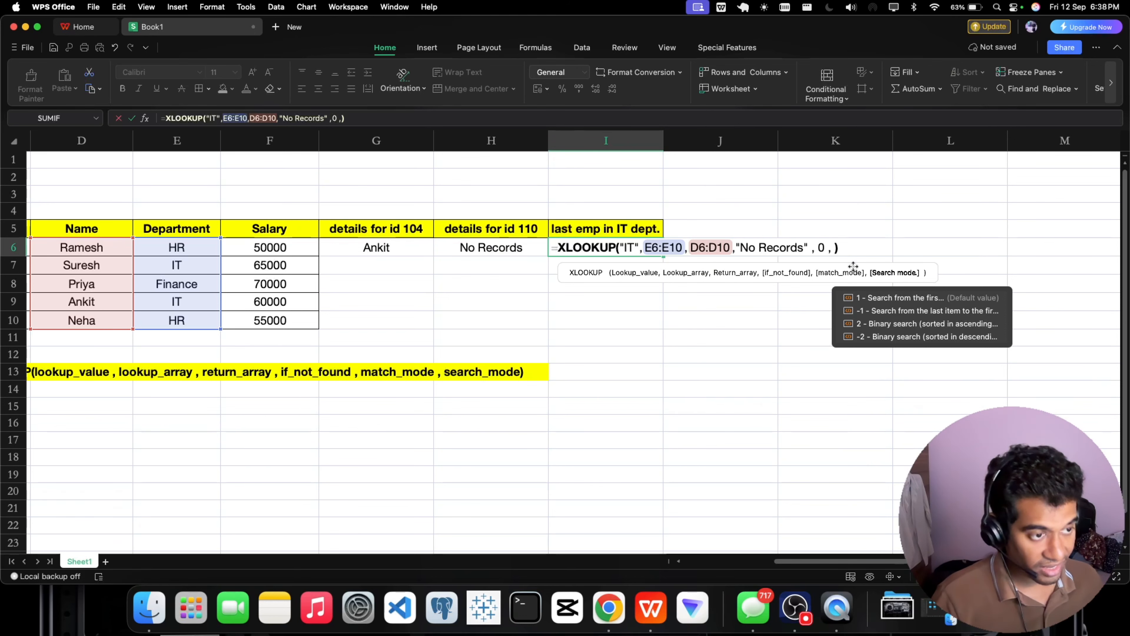
type("-1")
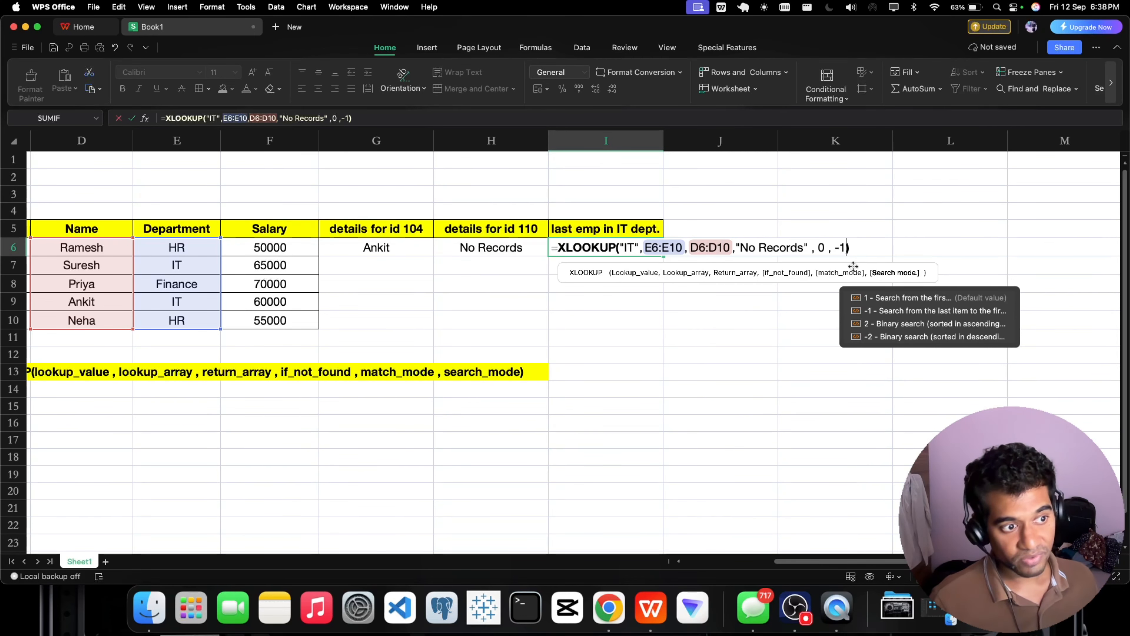
key("Return")
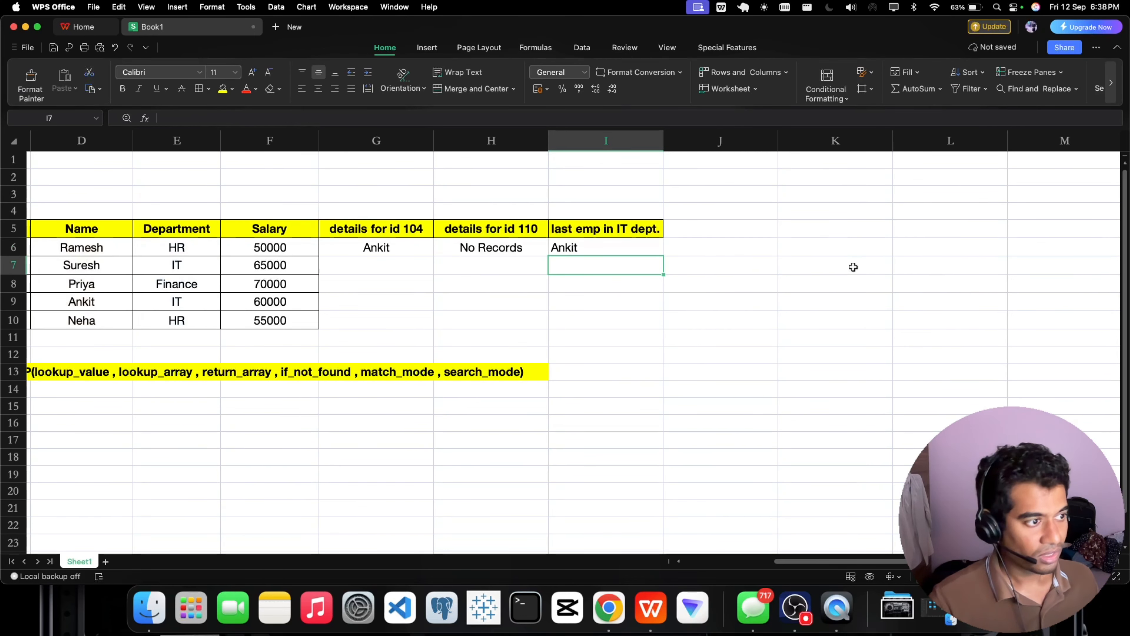
left_click(580, 247)
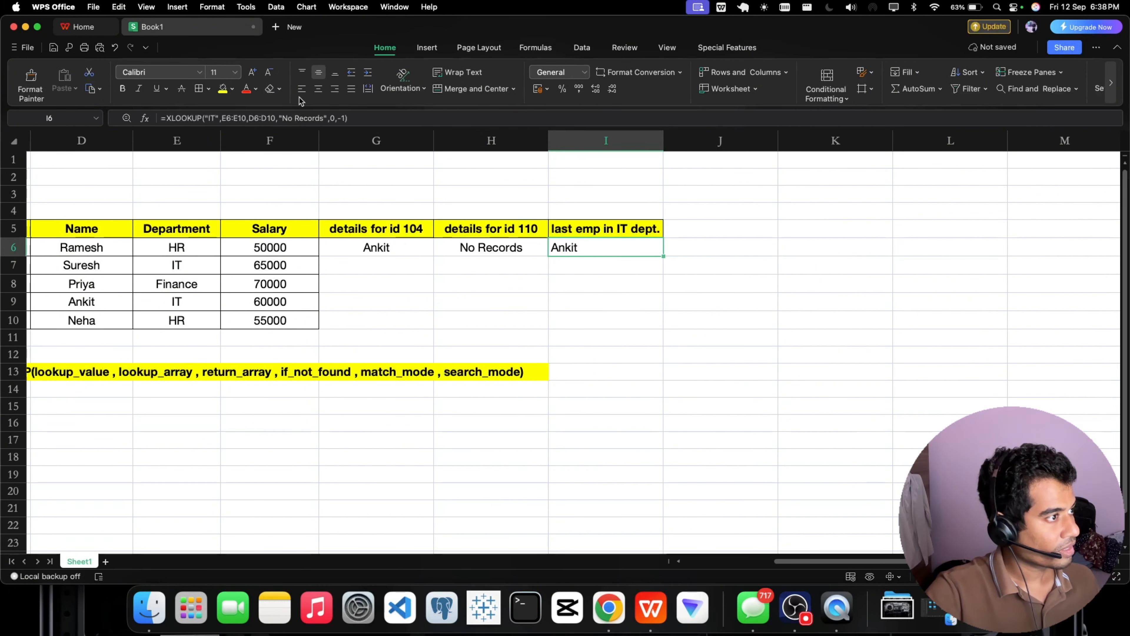
Step: Change the search mode of the XLOOKUP formula in I6 to 1, searching from the first item
double_click(610, 247)
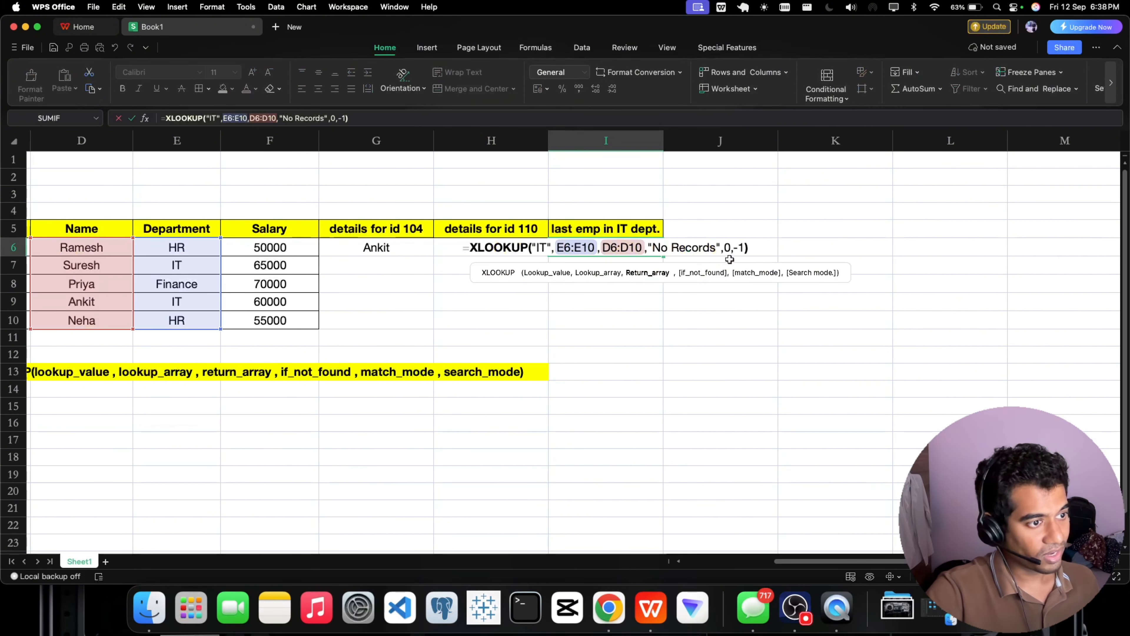
left_click(744, 249)
key("BackSpace")
key("BackSpace")
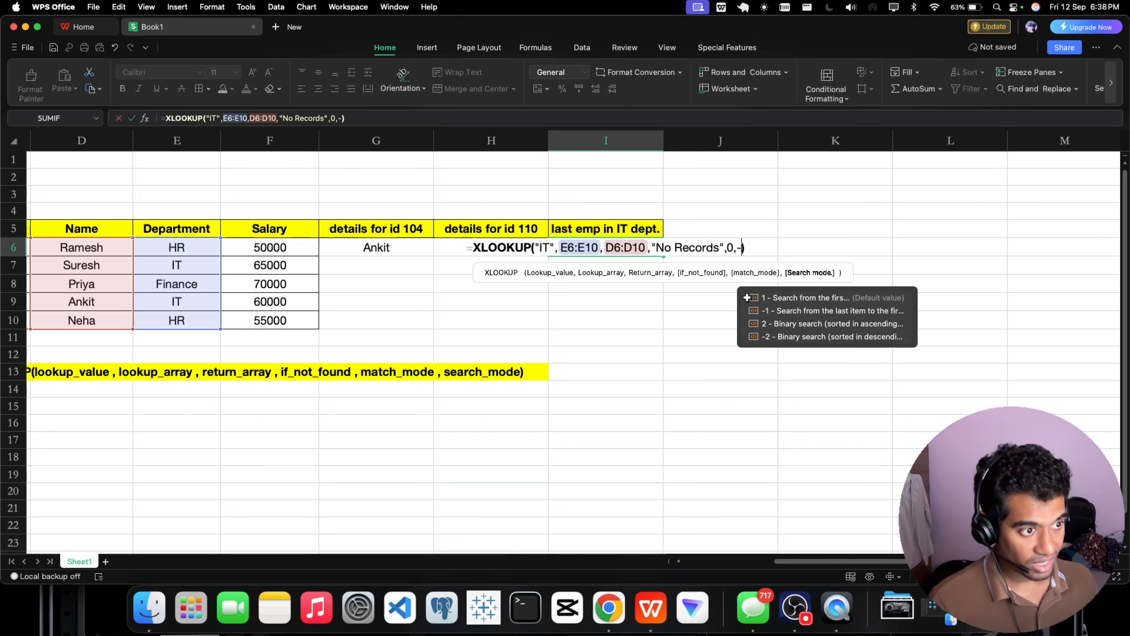
type("1")
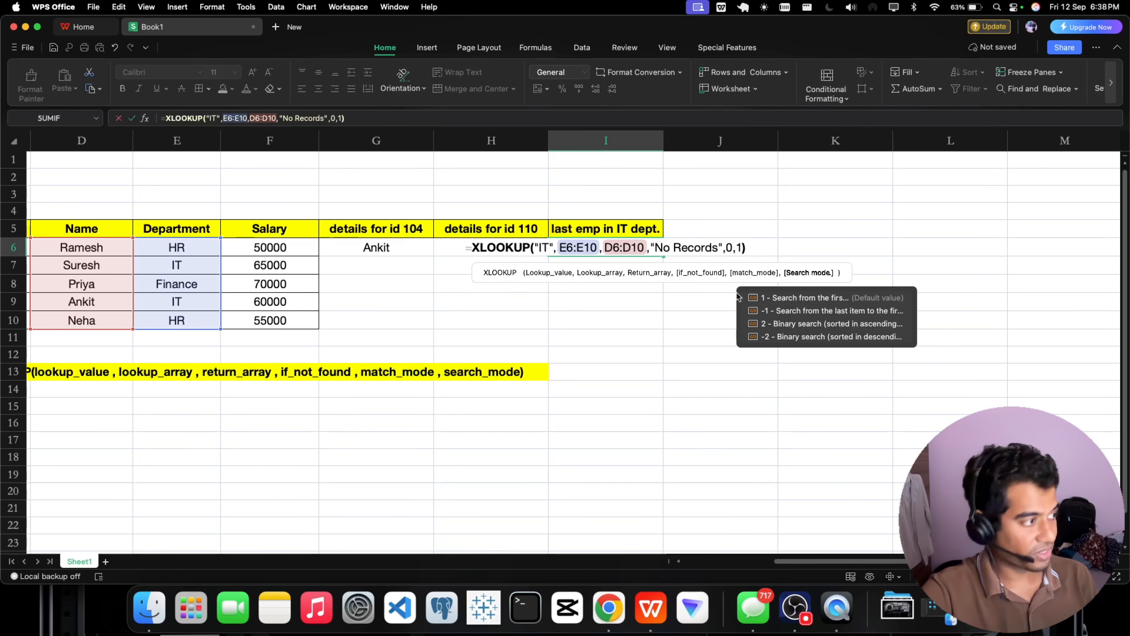
key("Return")
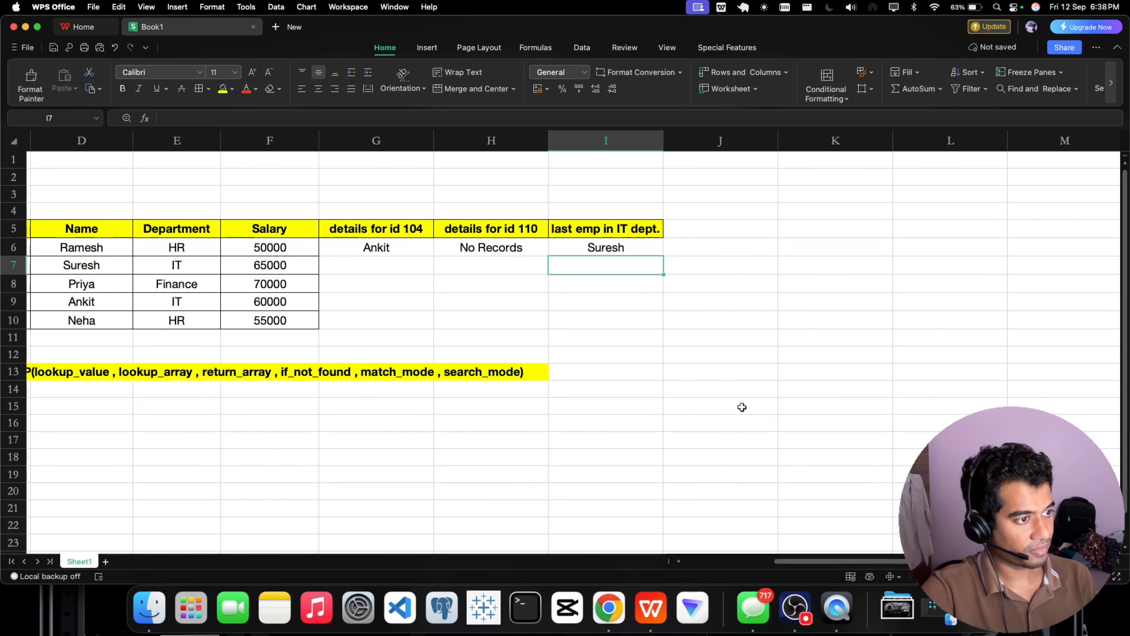
Step: Set the search mode of the I6 XLOOKUP formula to 2 for a binary search in ascending order
double_click(617, 248)
left_click(742, 247)
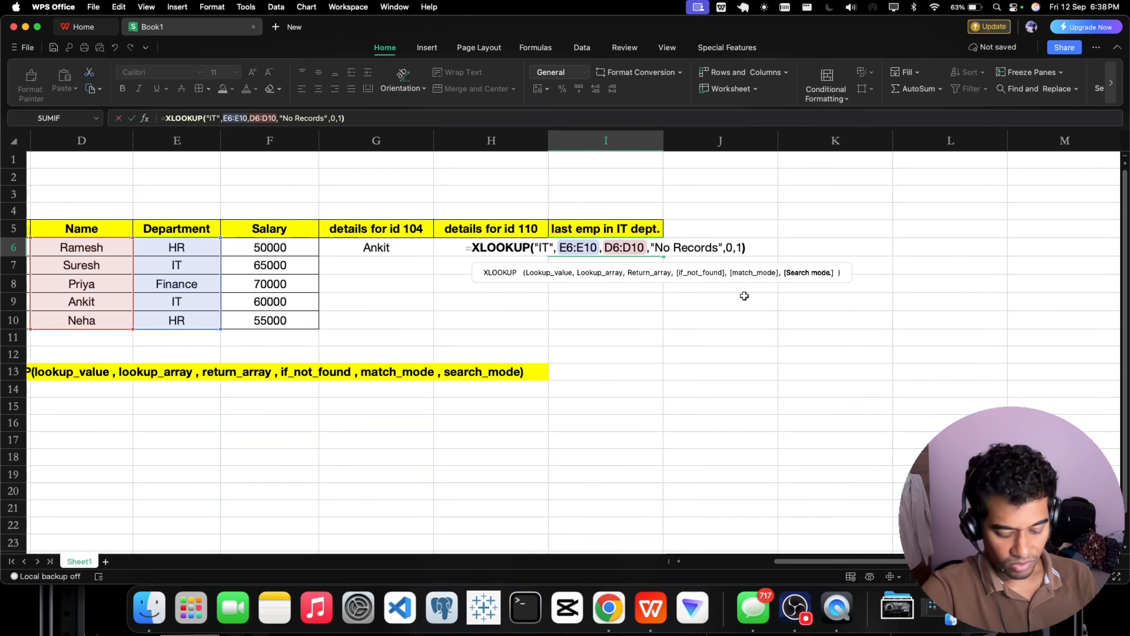
key("BackSpace")
type("2")
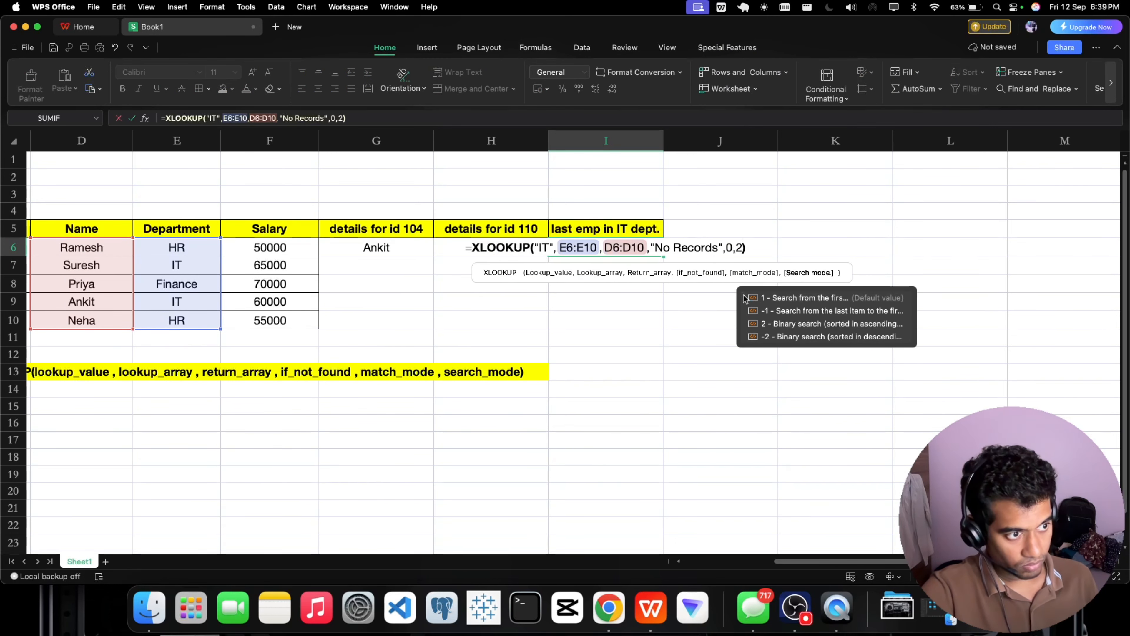
key("Return")
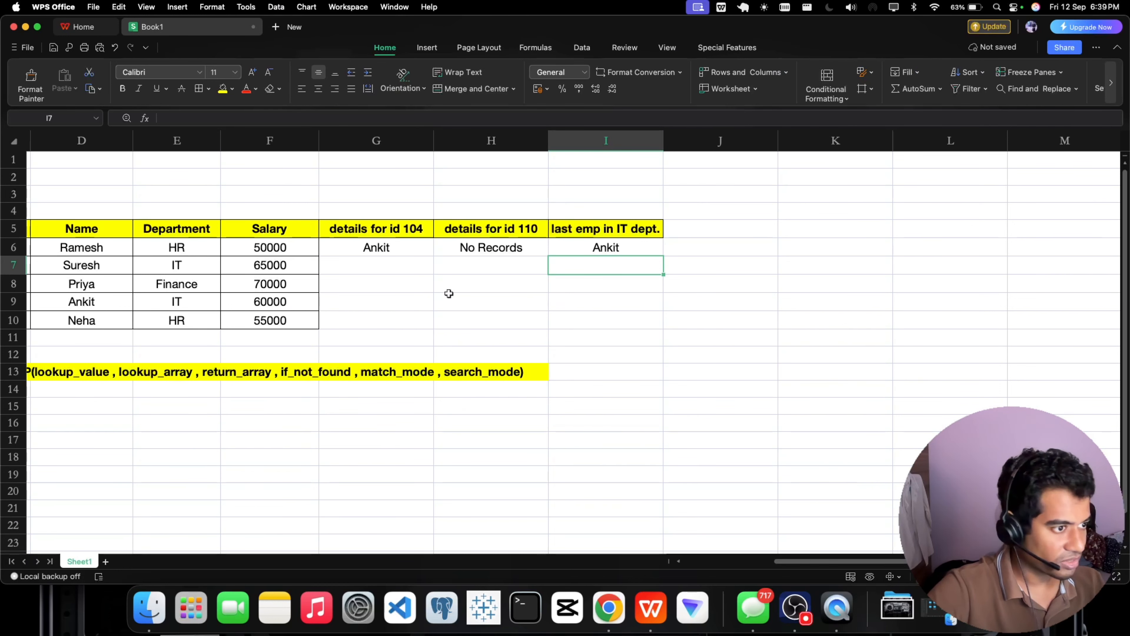
Step: Try search mode -2, the descending binary search, in the XLOOKUP formula of I6
left_click(612, 246)
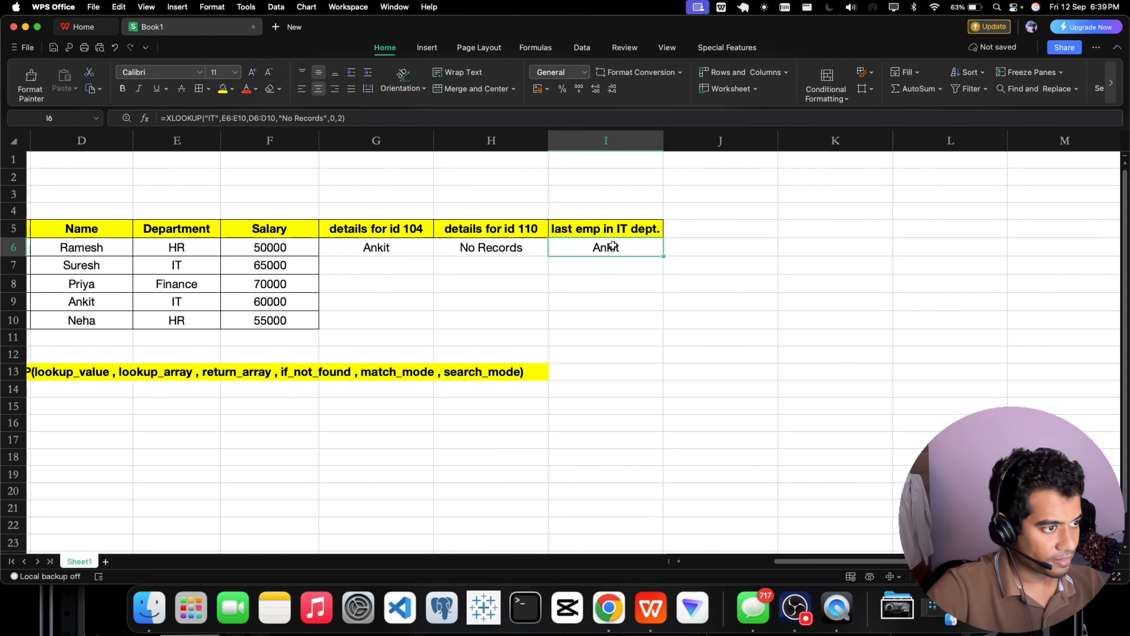
double_click(613, 246)
left_click(740, 247)
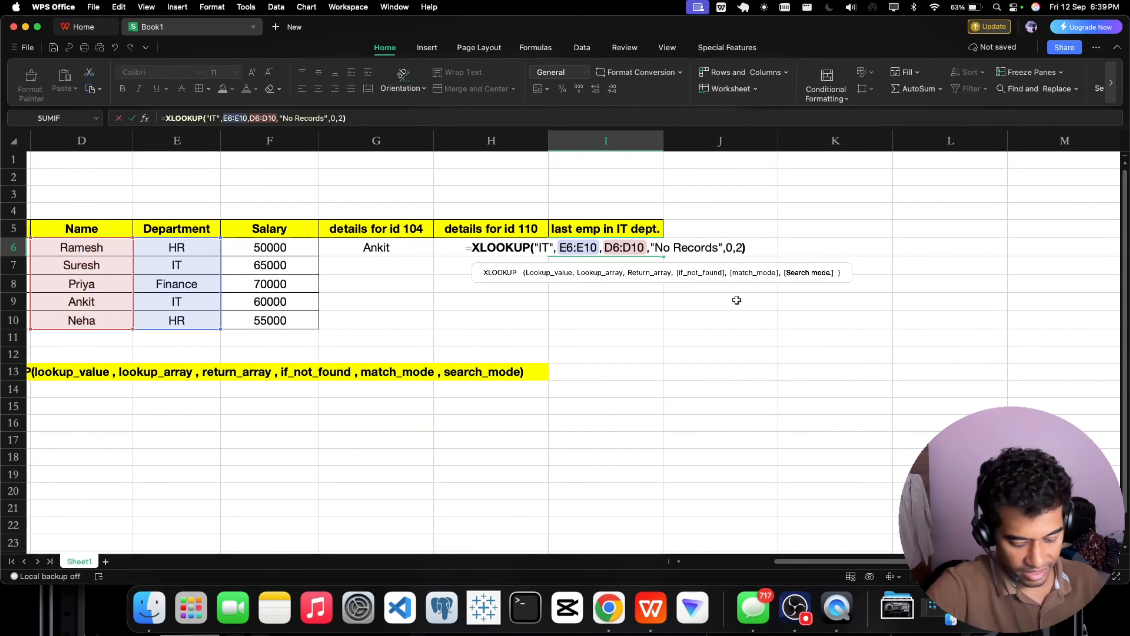
key("BackSpace")
type("-2")
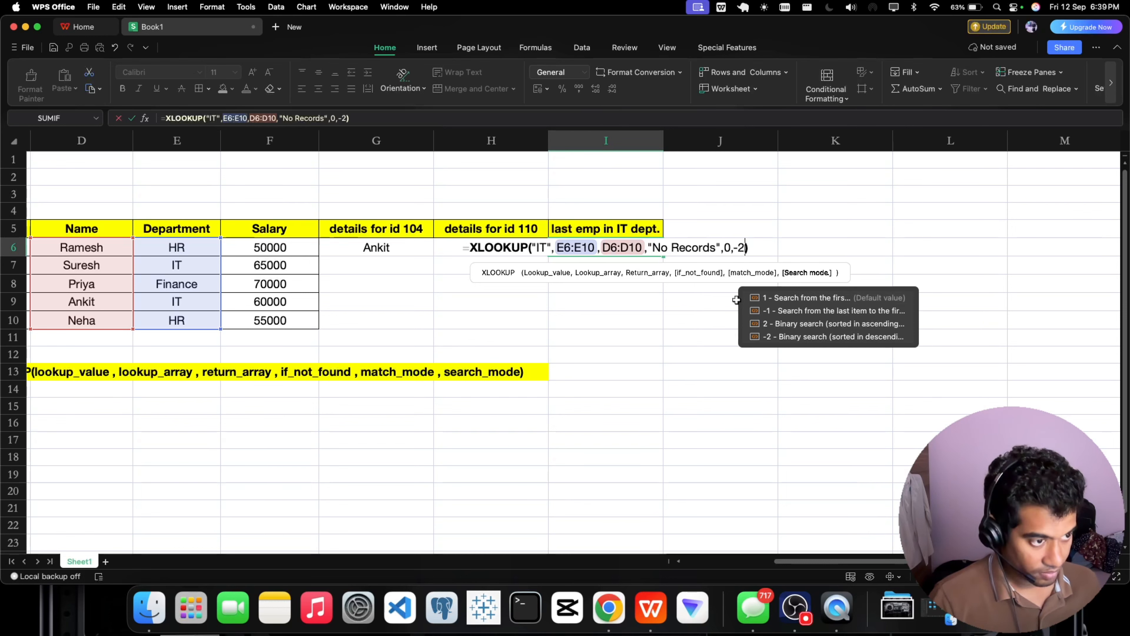
key("Return")
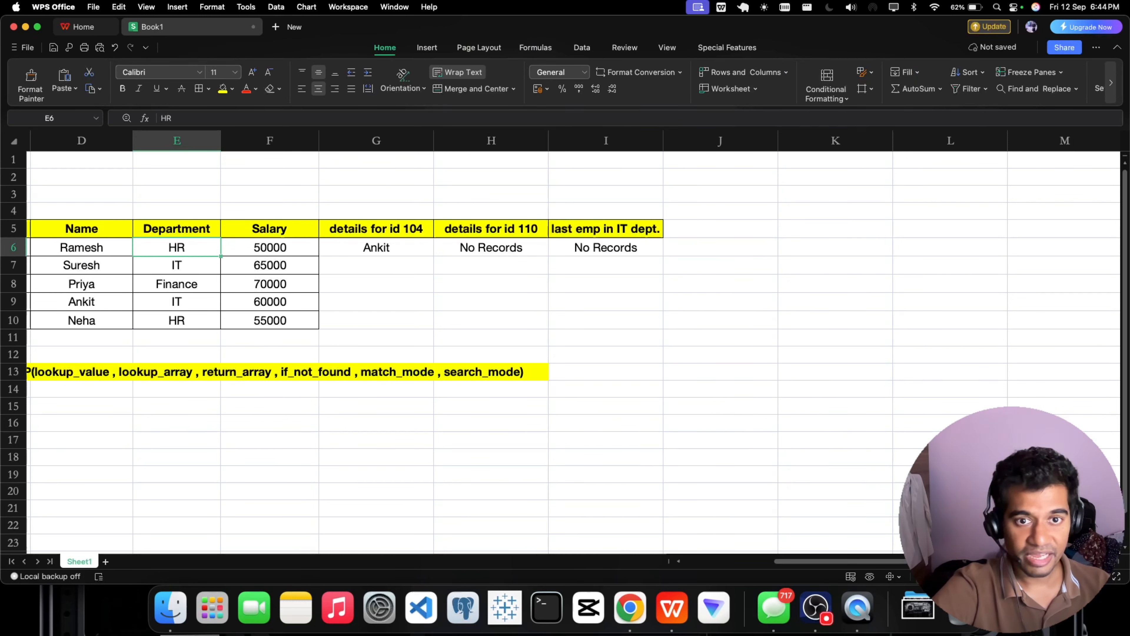
Step: Set the search mode of the XLOOKUP formula in I6 back to -1, searching from the last item
double_click(614, 249)
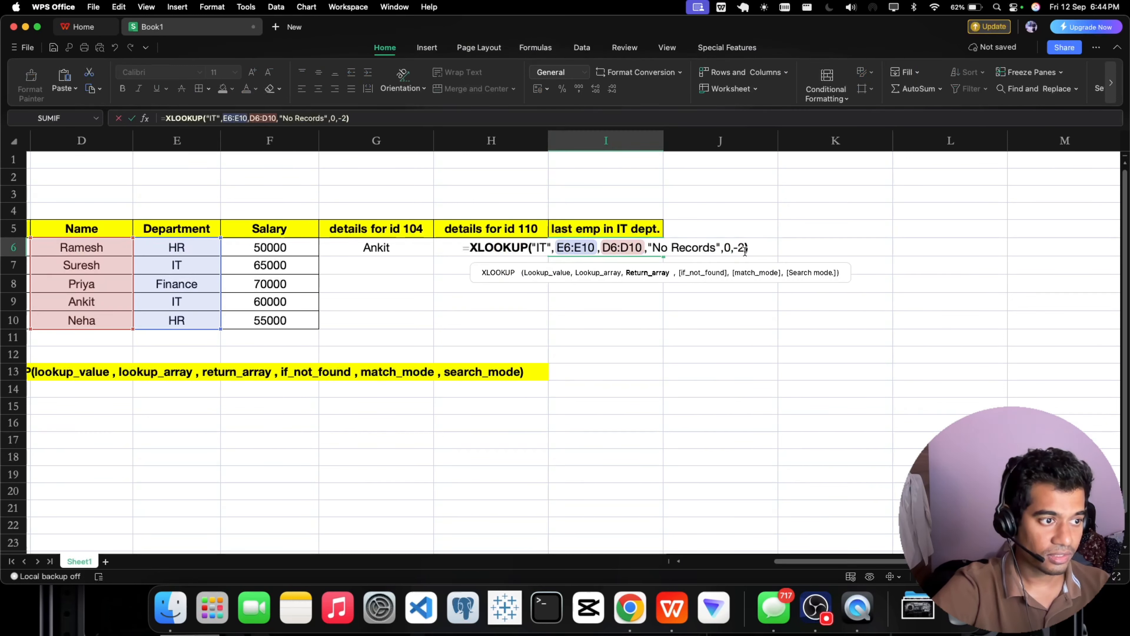
key("BackSpace")
key("BackSpace")
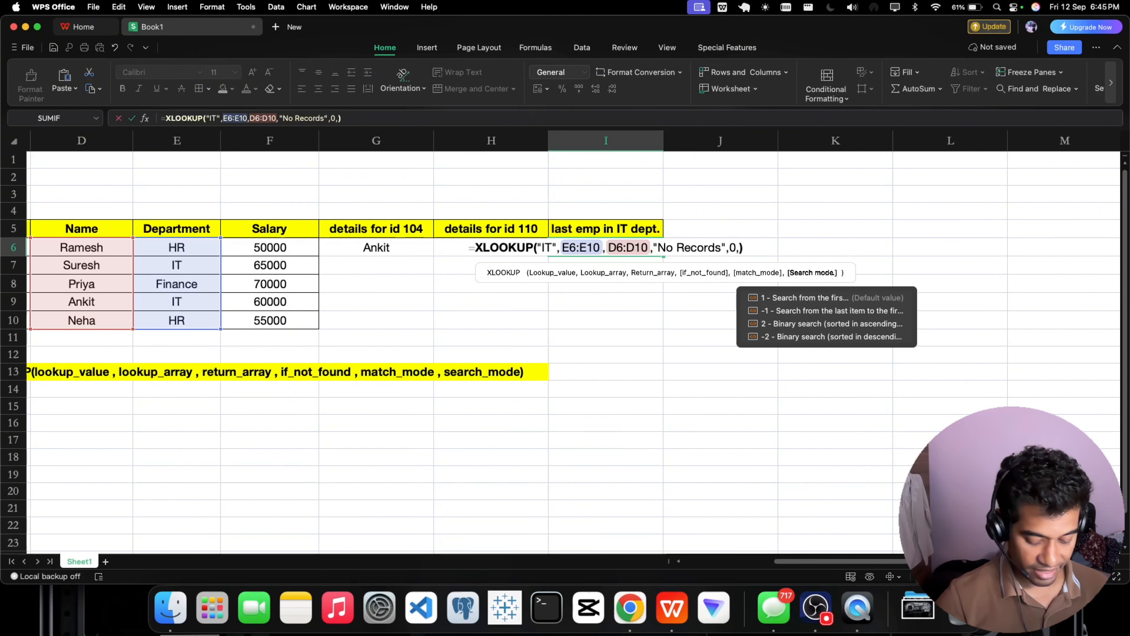
type("-1")
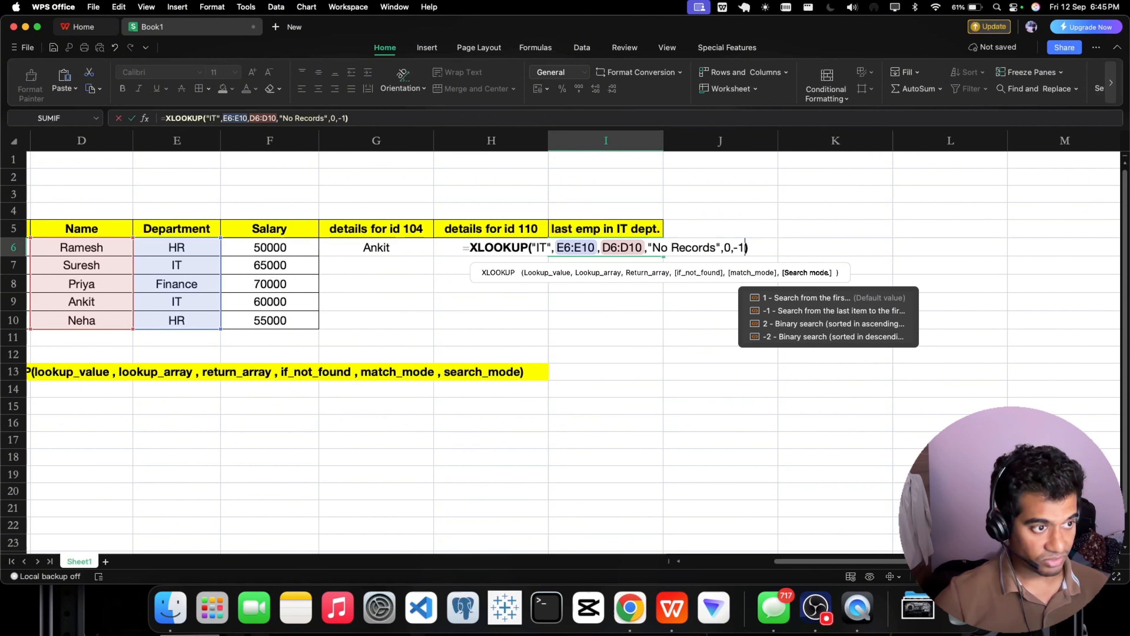
key("Return")
type("\\")
key("Escape")
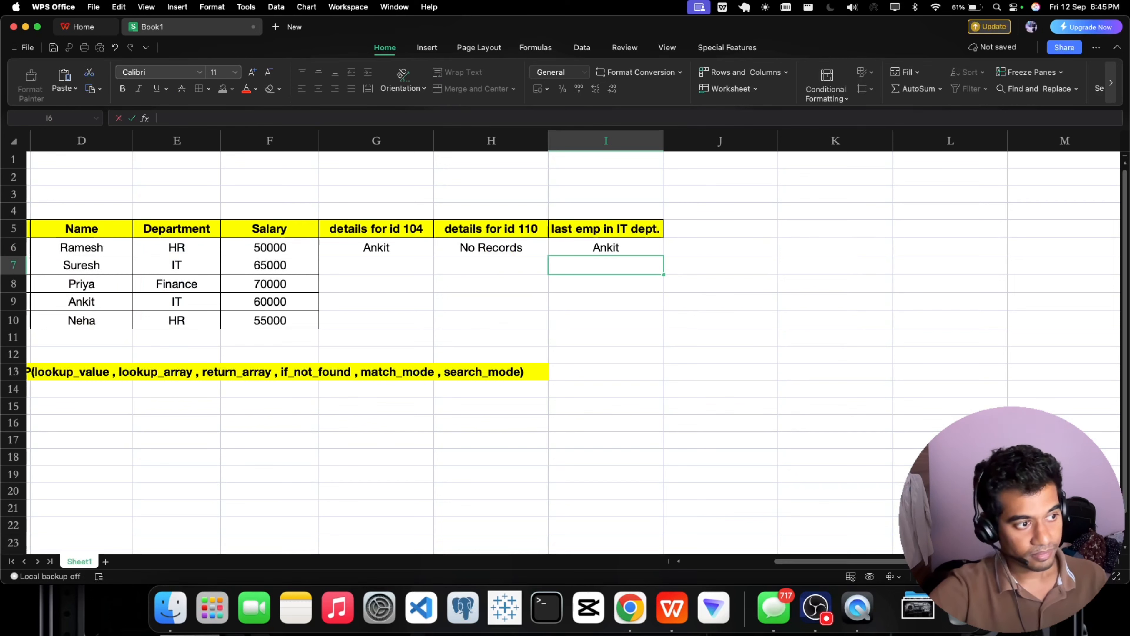
left_click(759, 414)
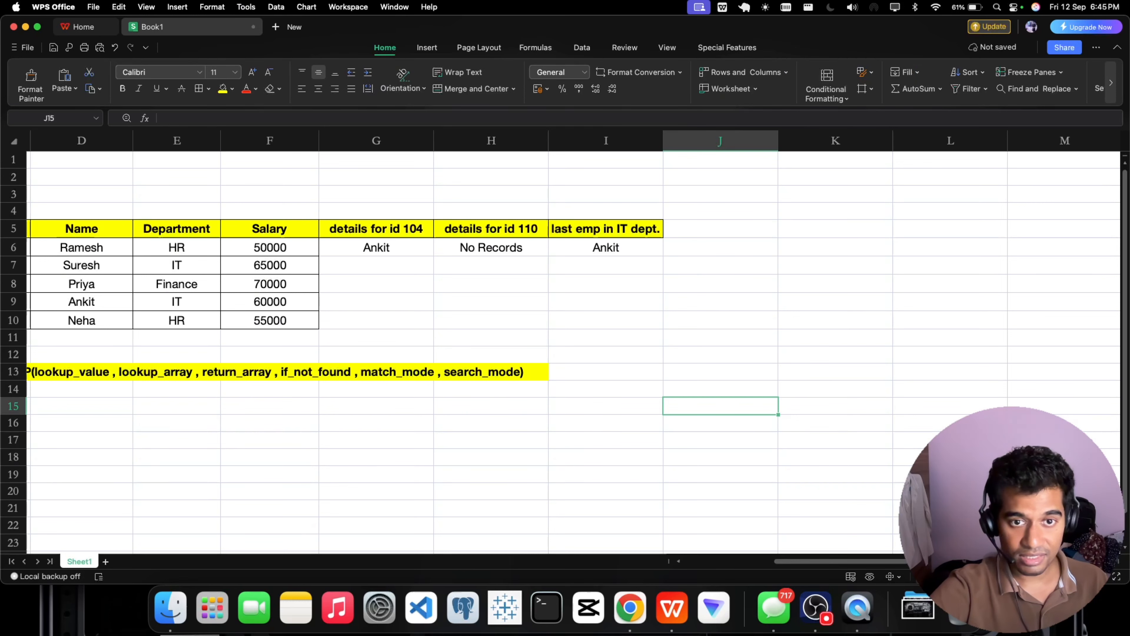
left_click_drag(781, 560, 706, 556)
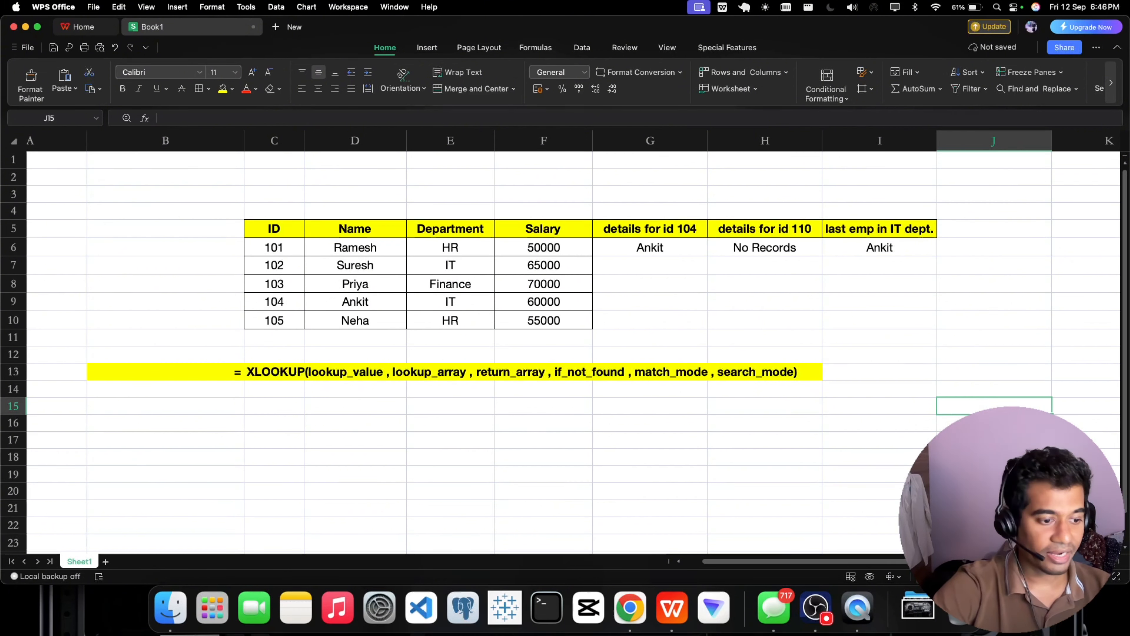
left_click(816, 607)
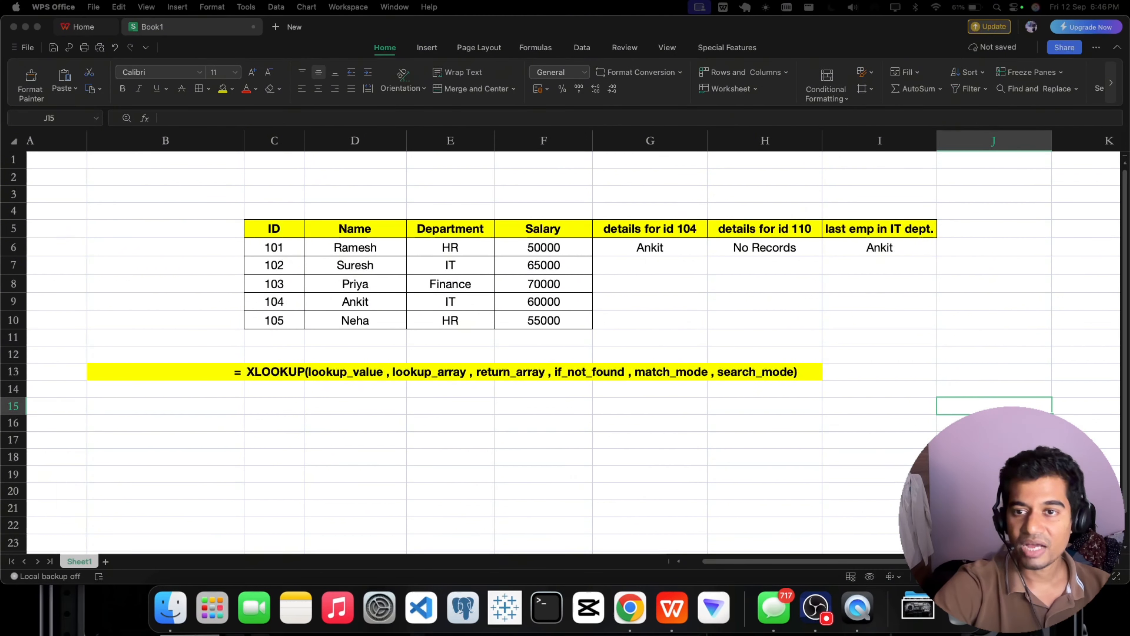